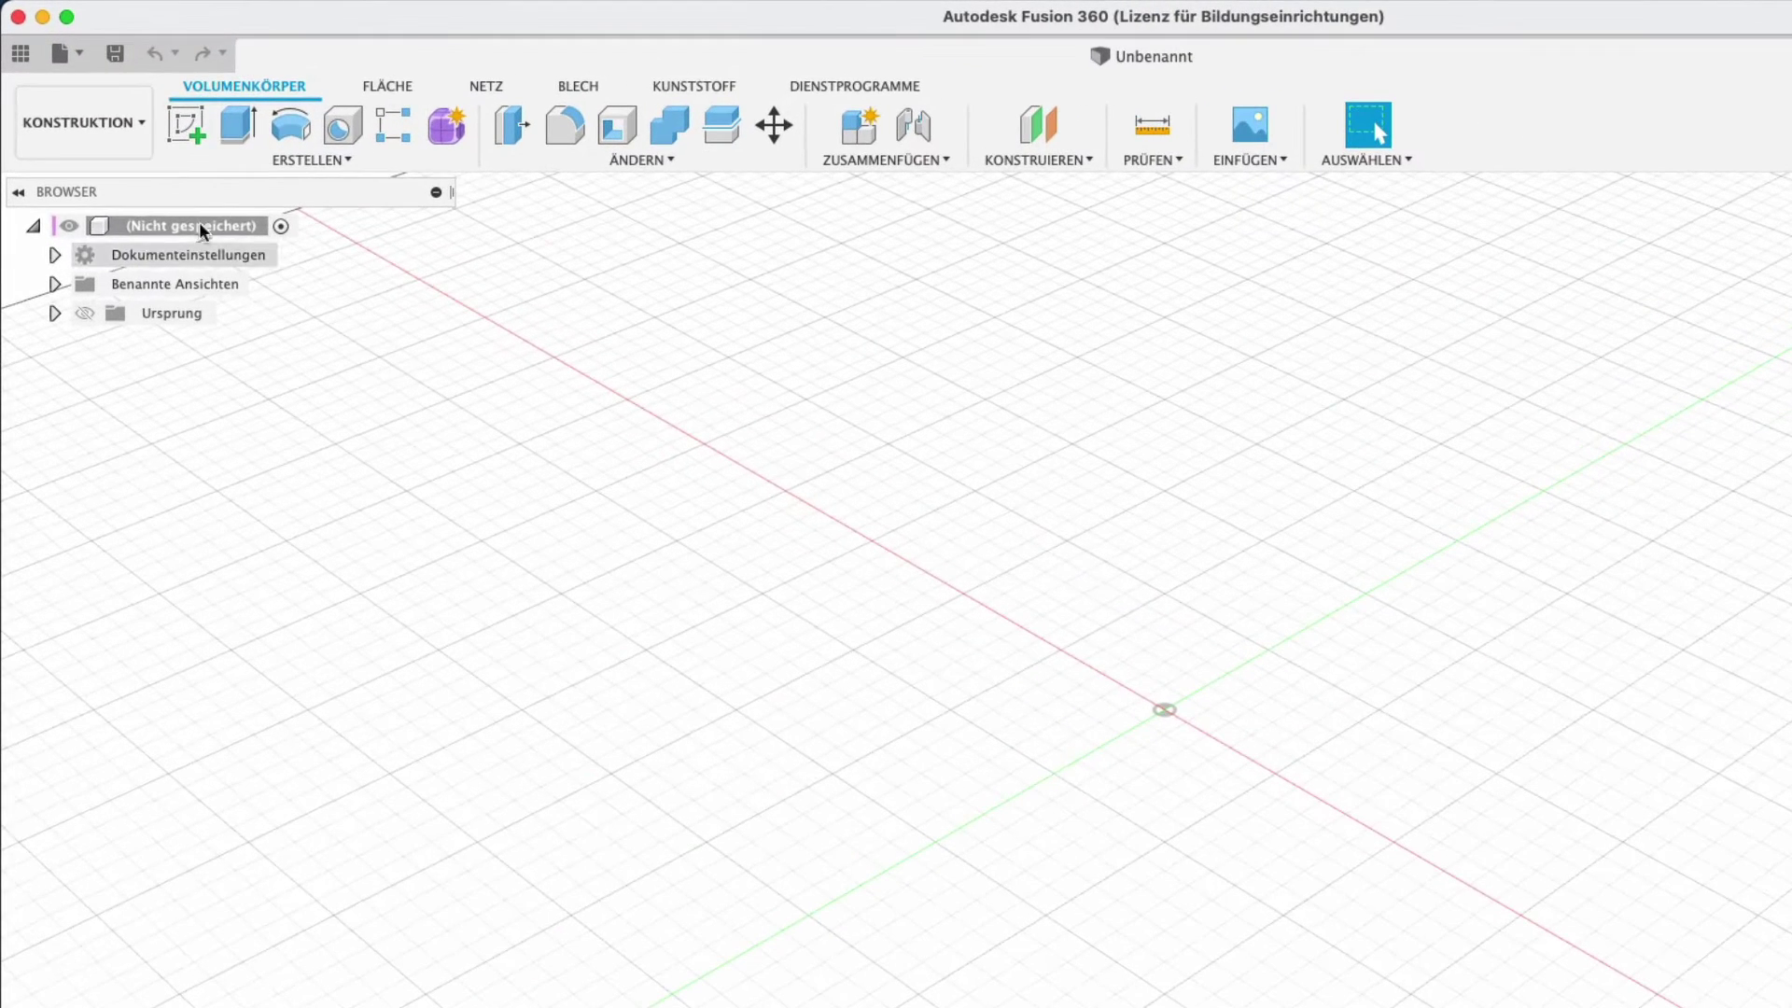
- Switch to the Fertigen workspace and open the Werkzeugbibliothek from VERWALTEN
left_click(81, 103)
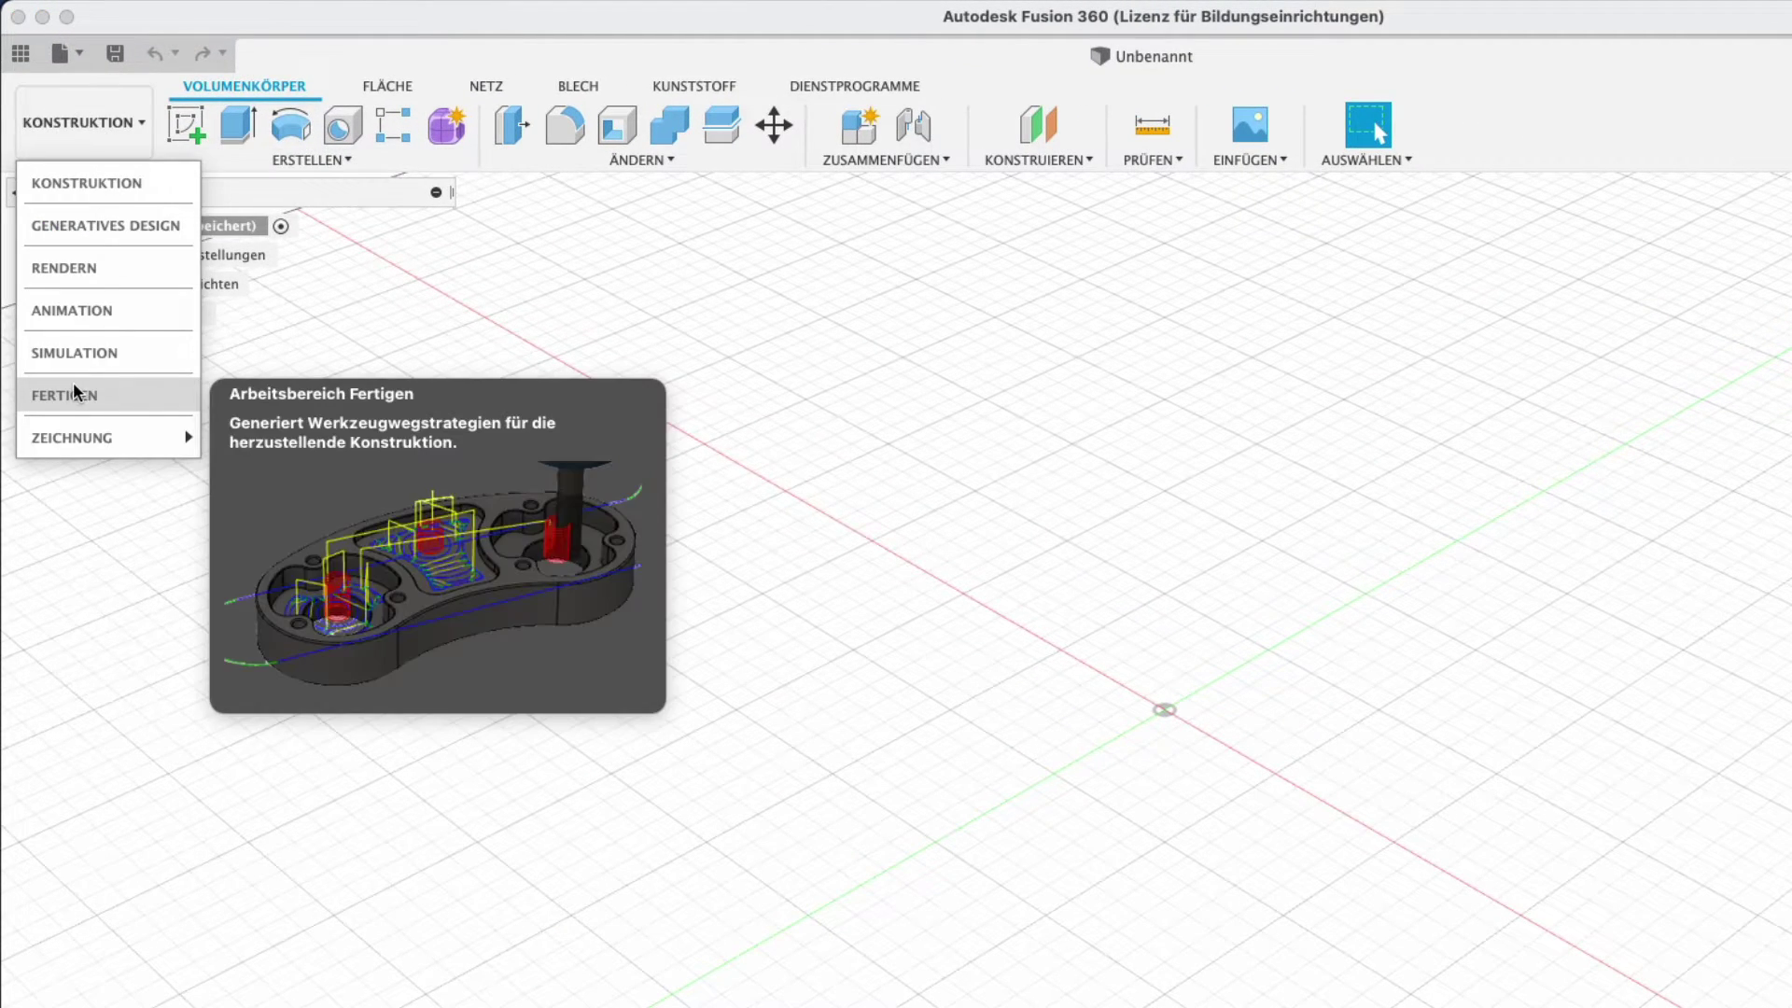
left_click(75, 394)
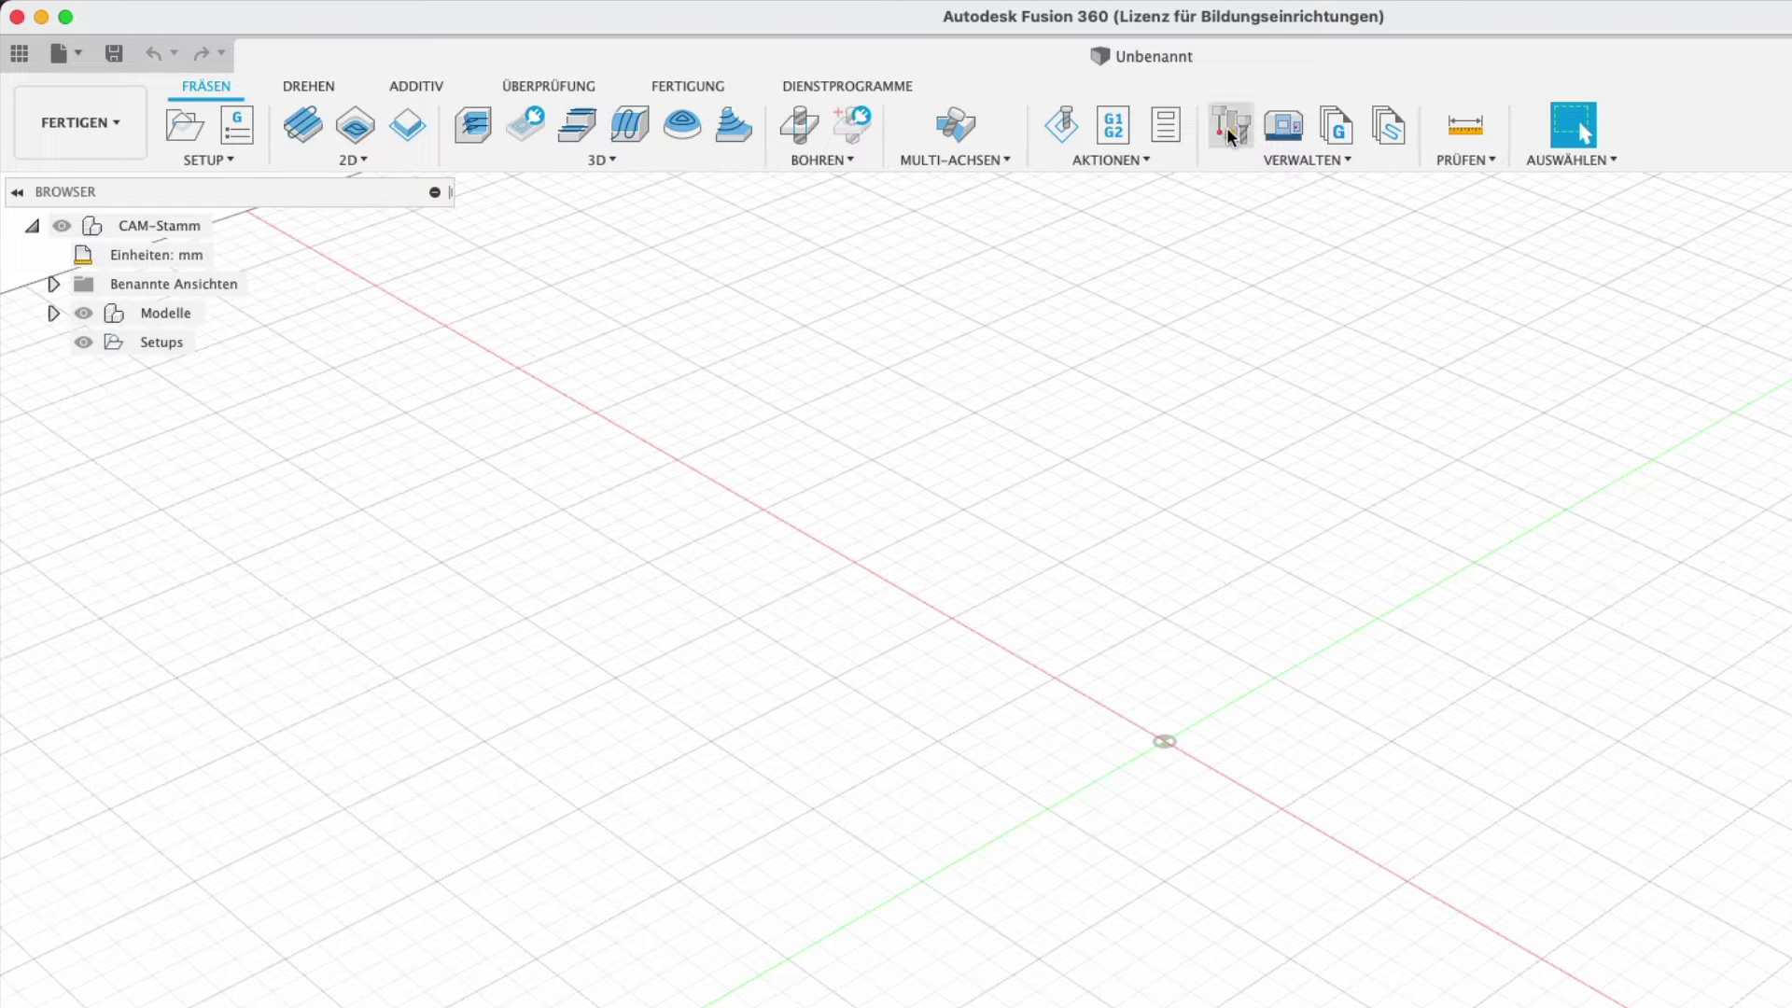
mouse_move(1230, 126)
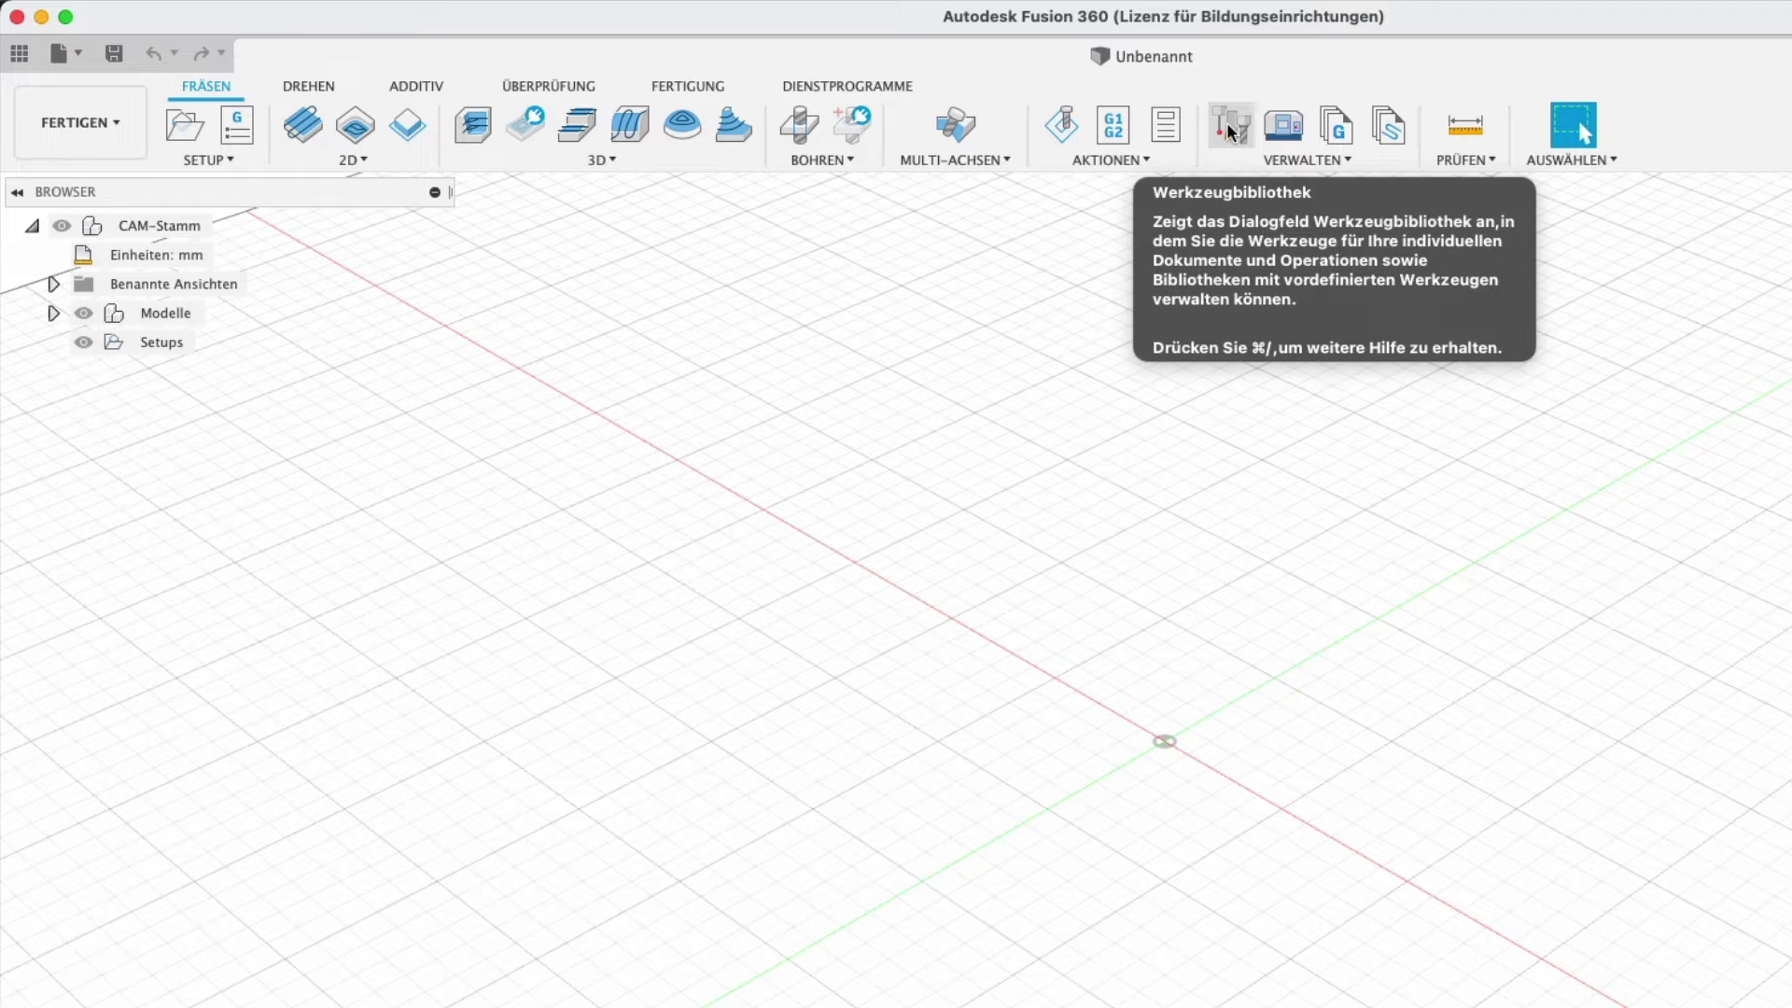
left_click(1311, 164)
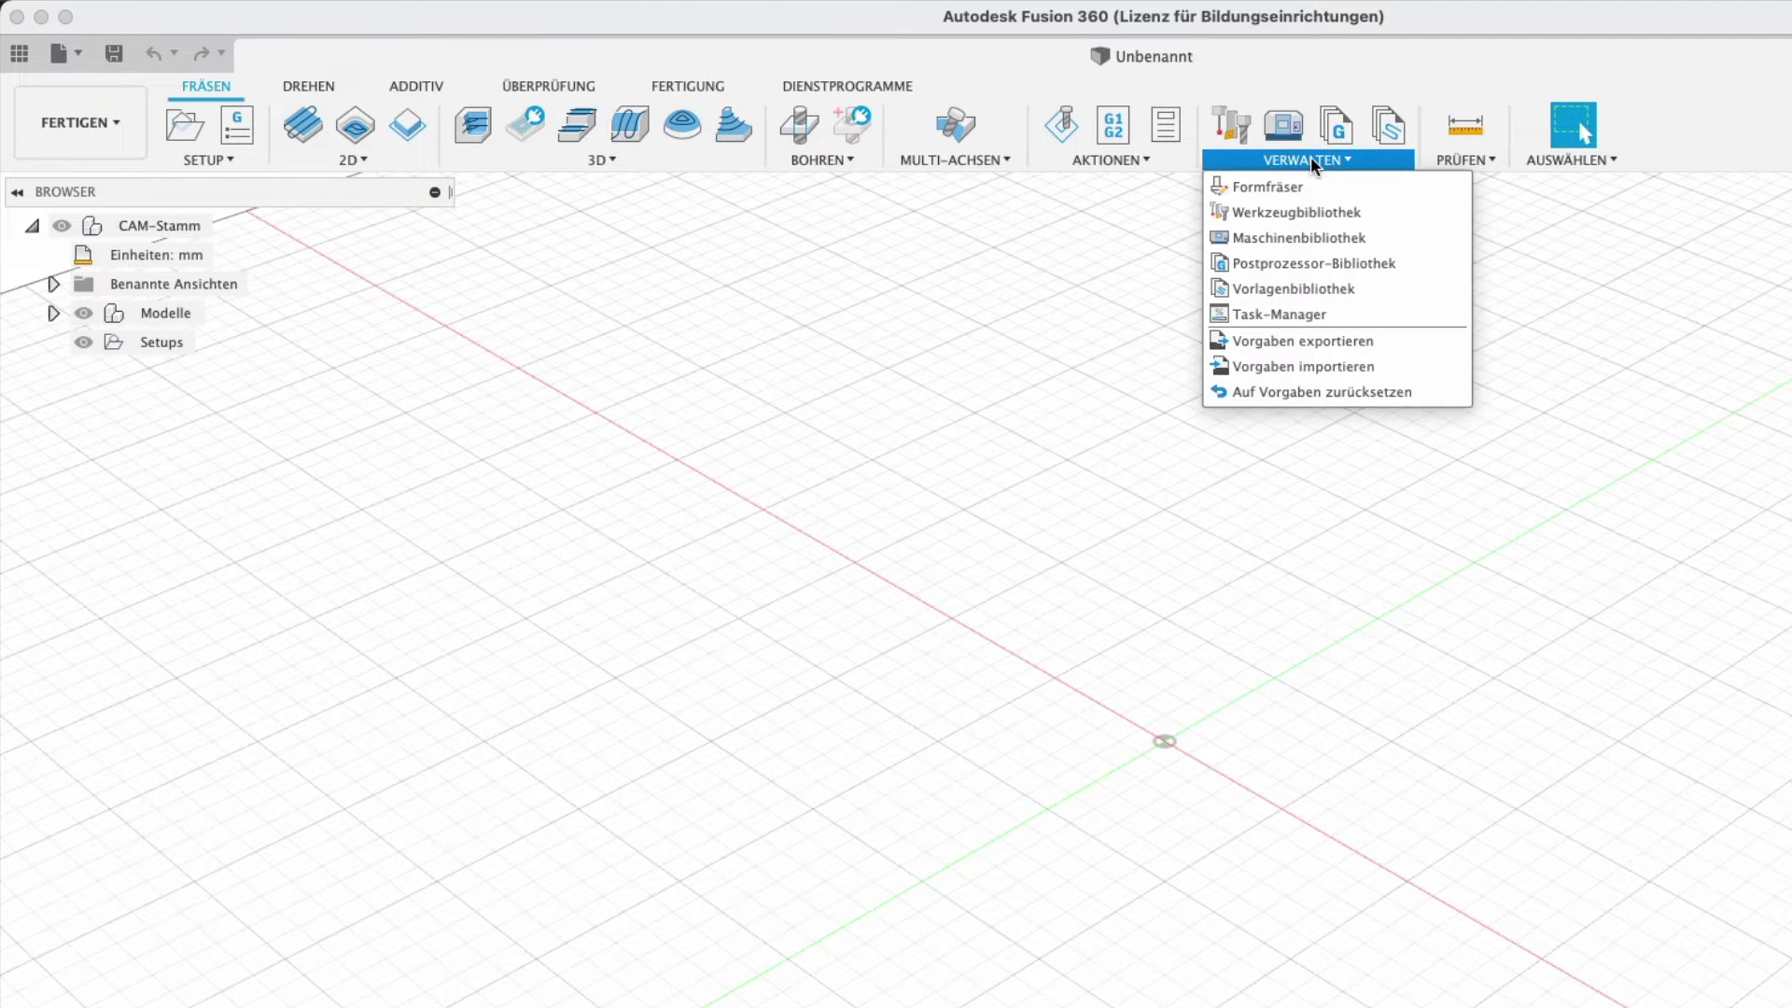
left_click(1314, 211)
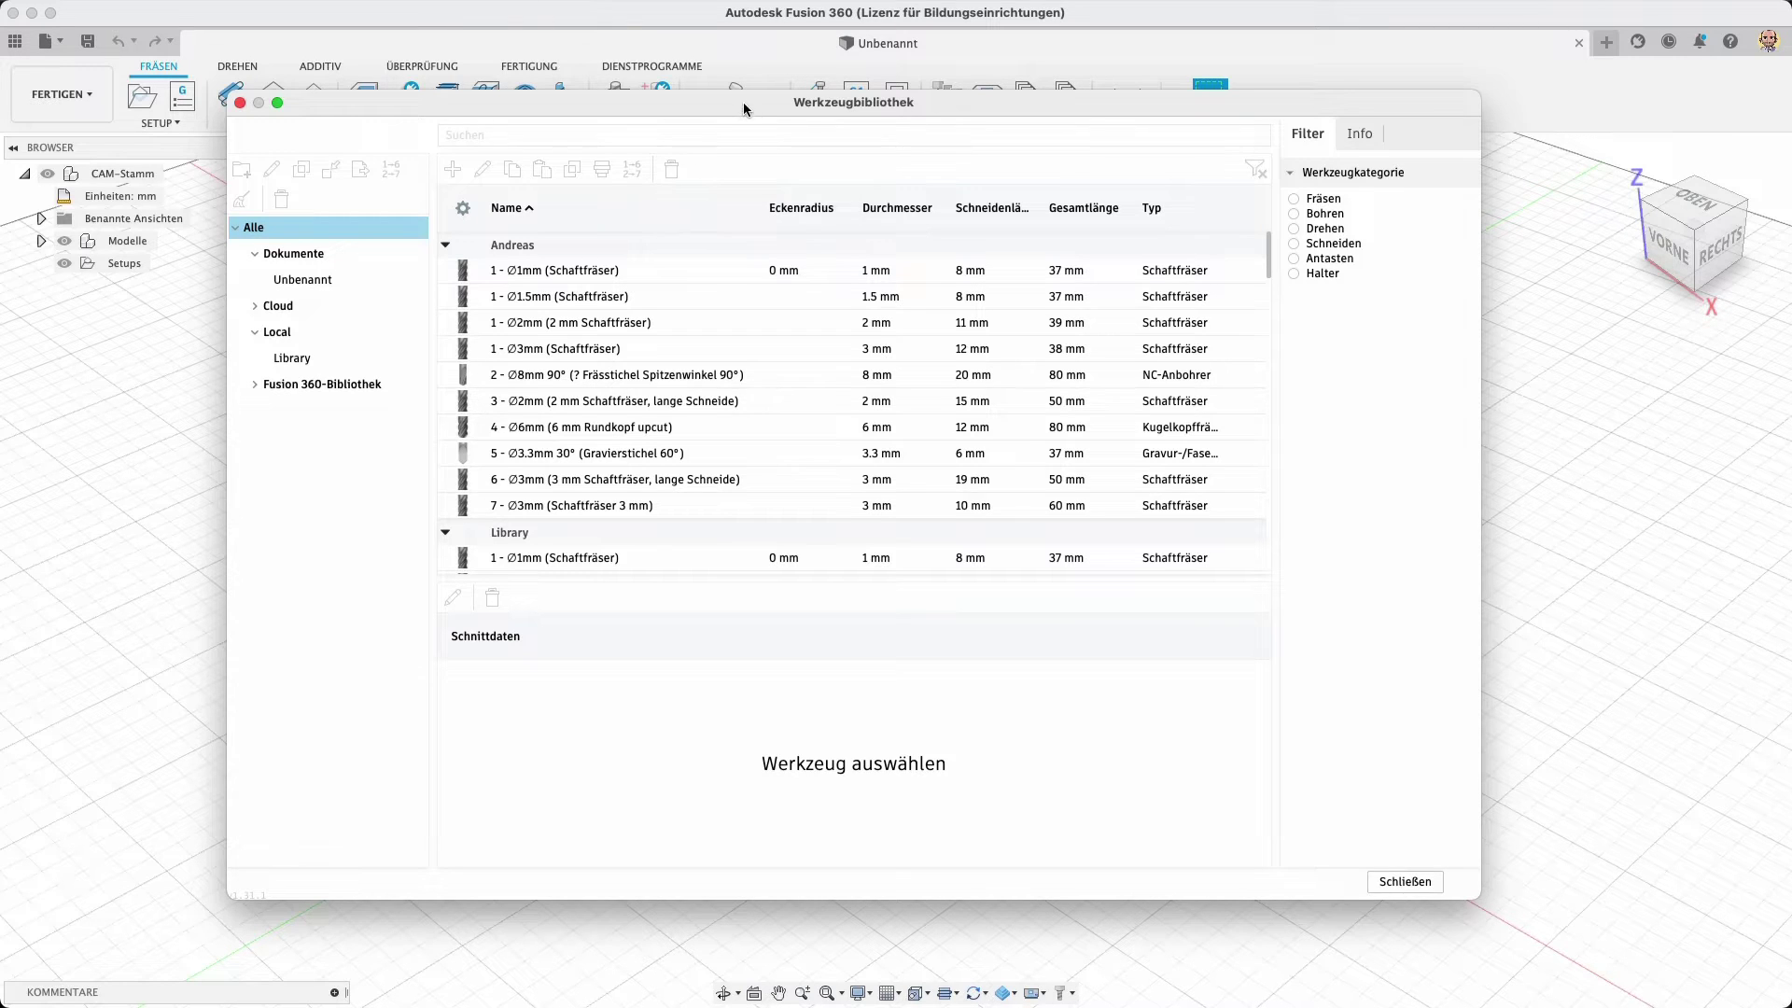
- Browse the Alle, Fusion 360-Bibliothek, Dokumente and Cloud tool folders, then close the library
left_click_drag(742, 103, 759, 99)
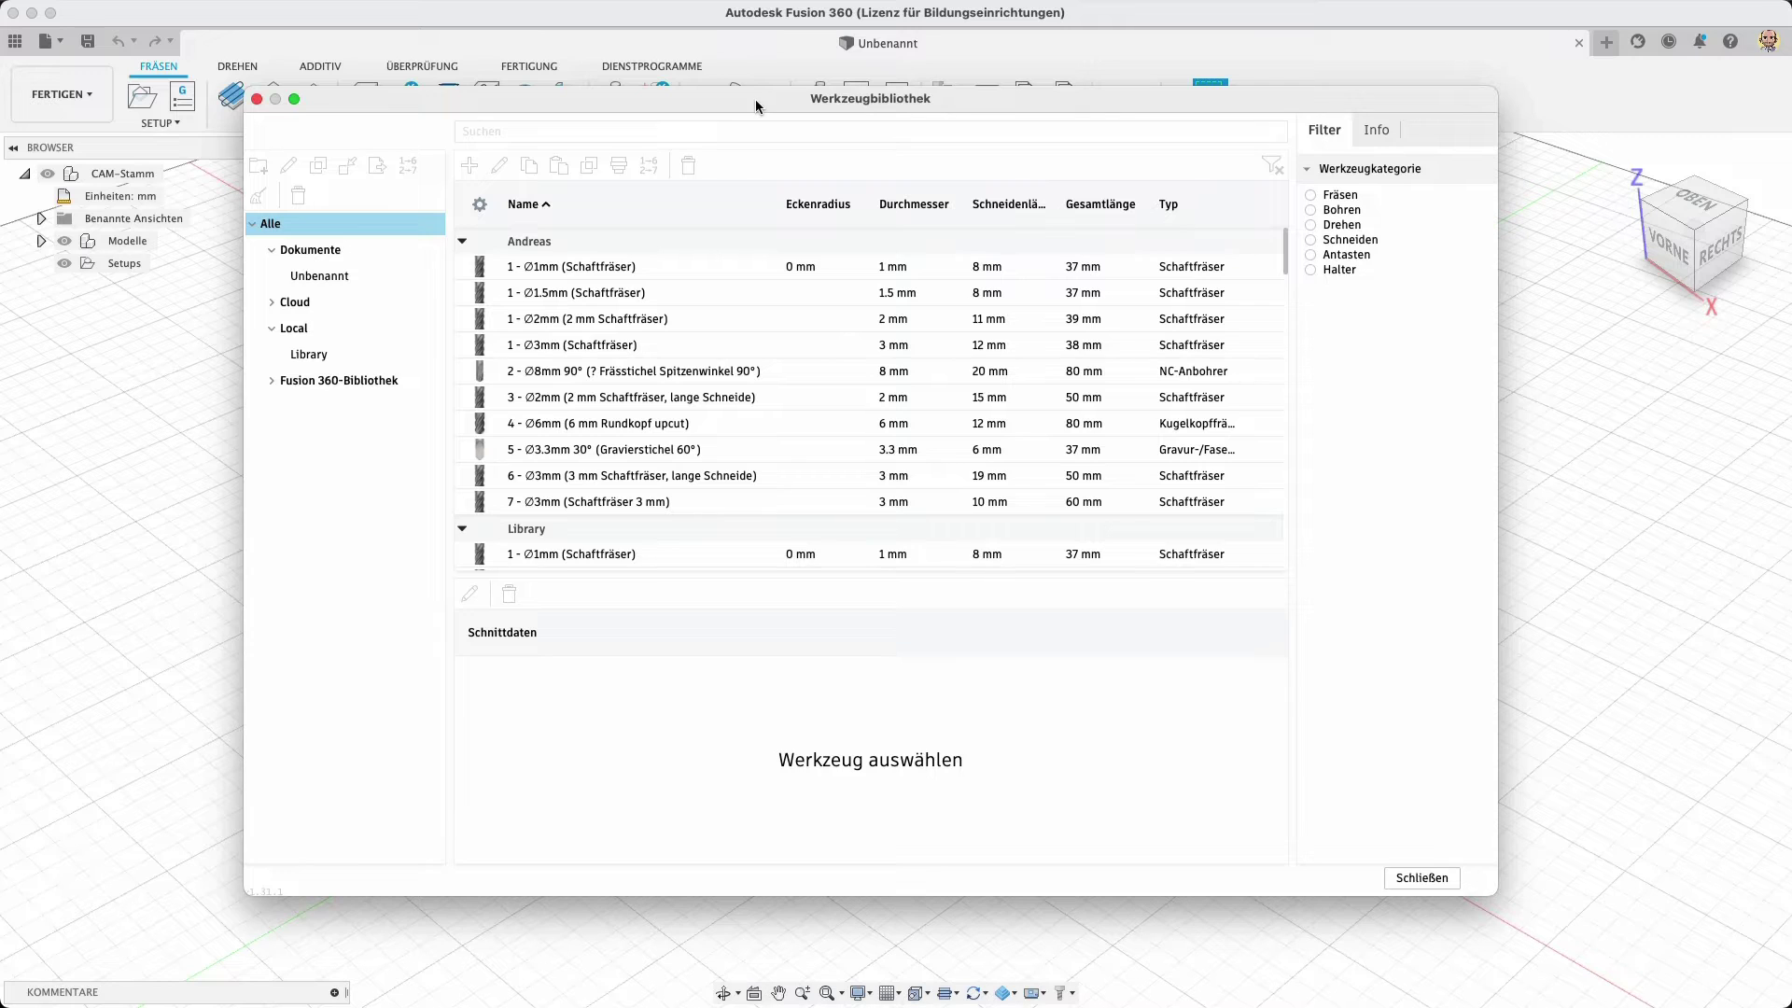
left_click(753, 132)
left_click(276, 226)
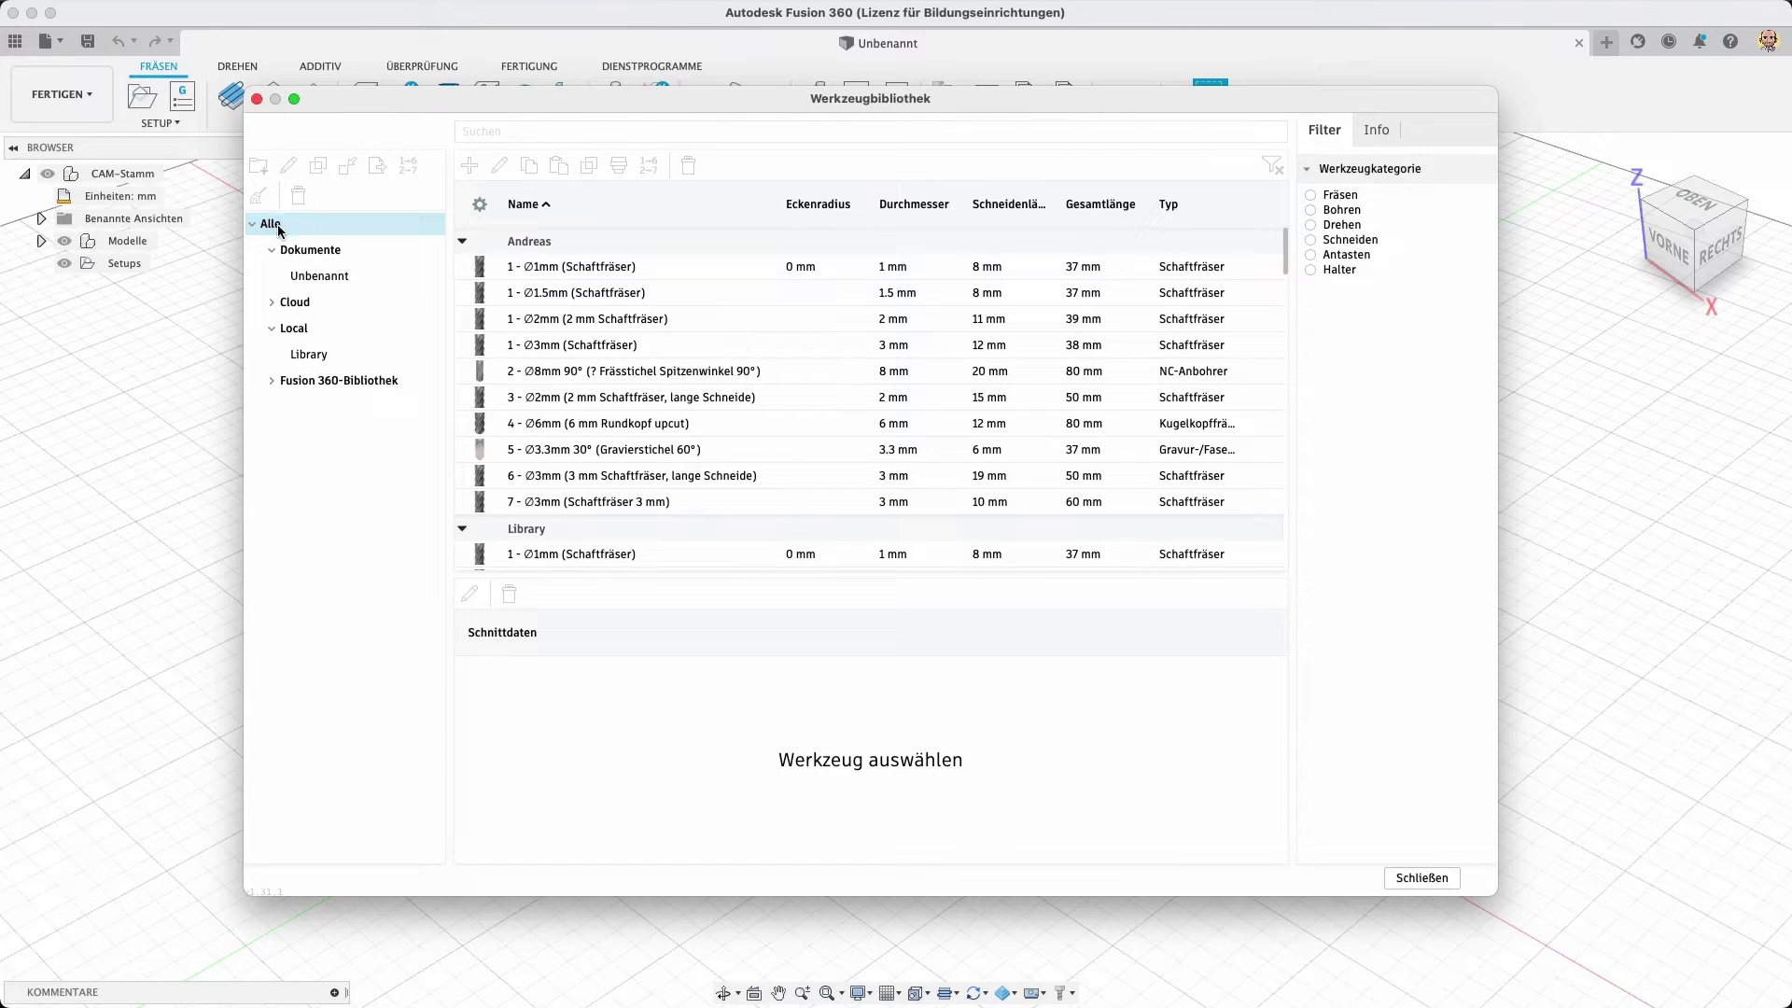
left_click(272, 381)
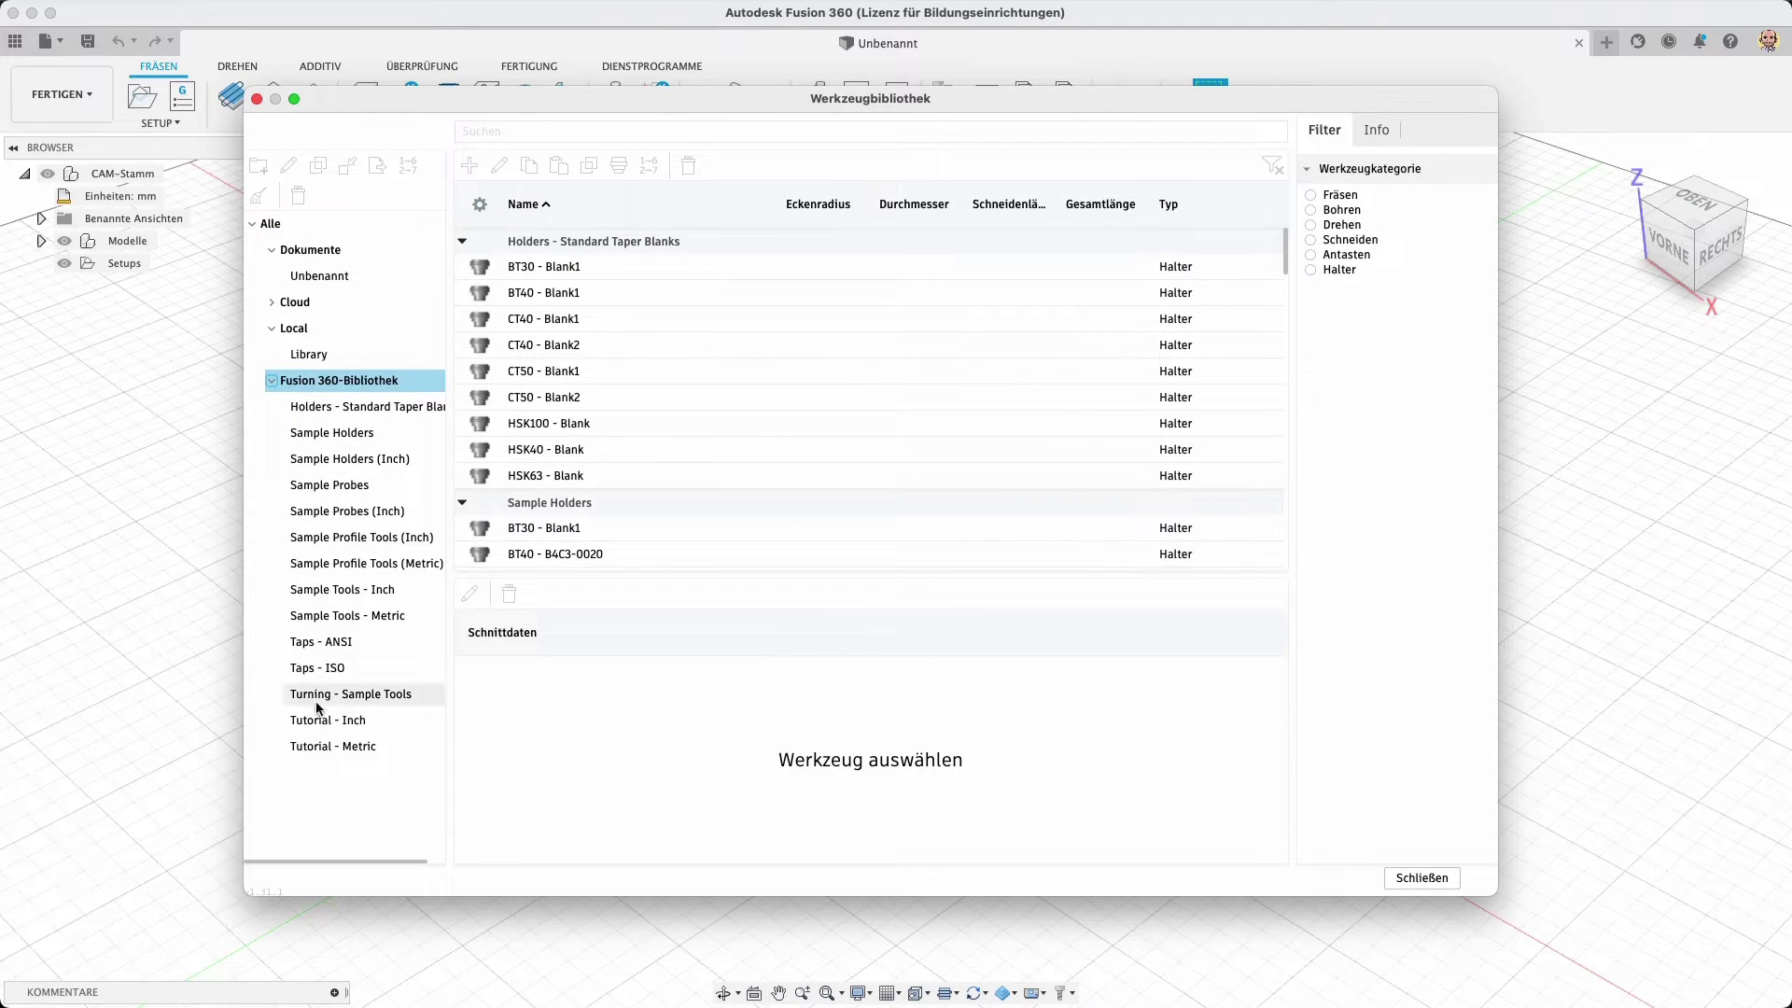
left_click(272, 381)
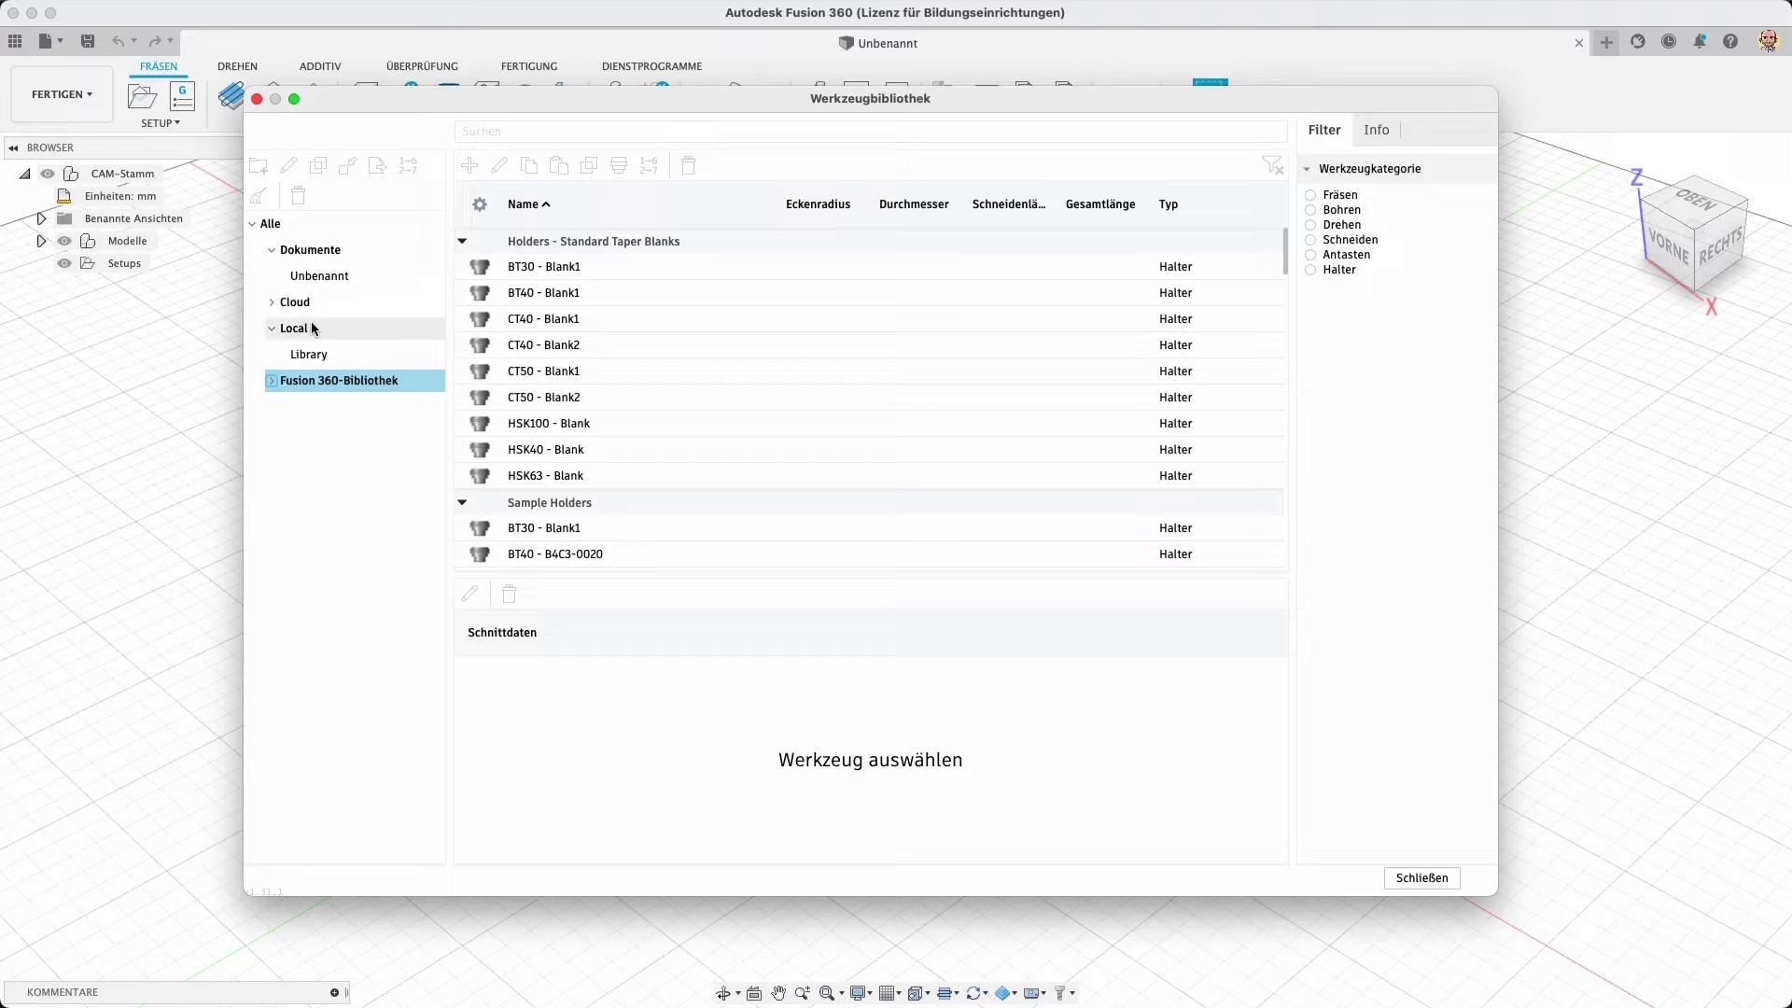
left_click(327, 250)
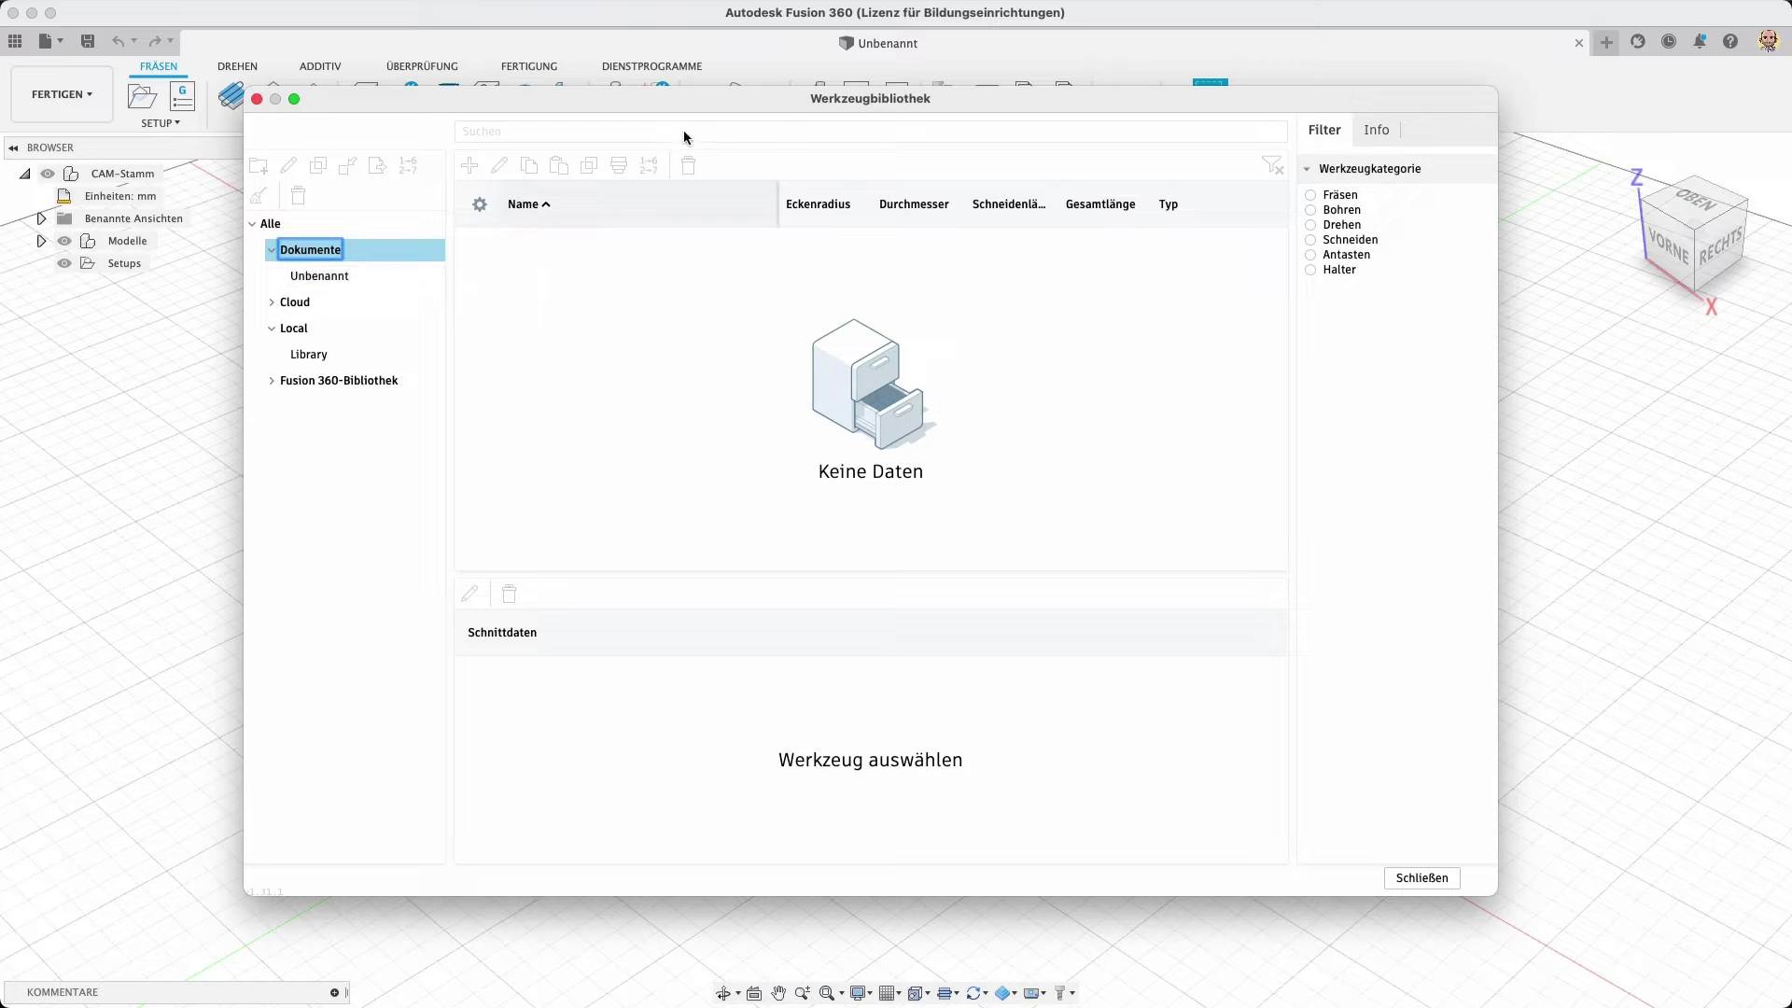
left_click(295, 302)
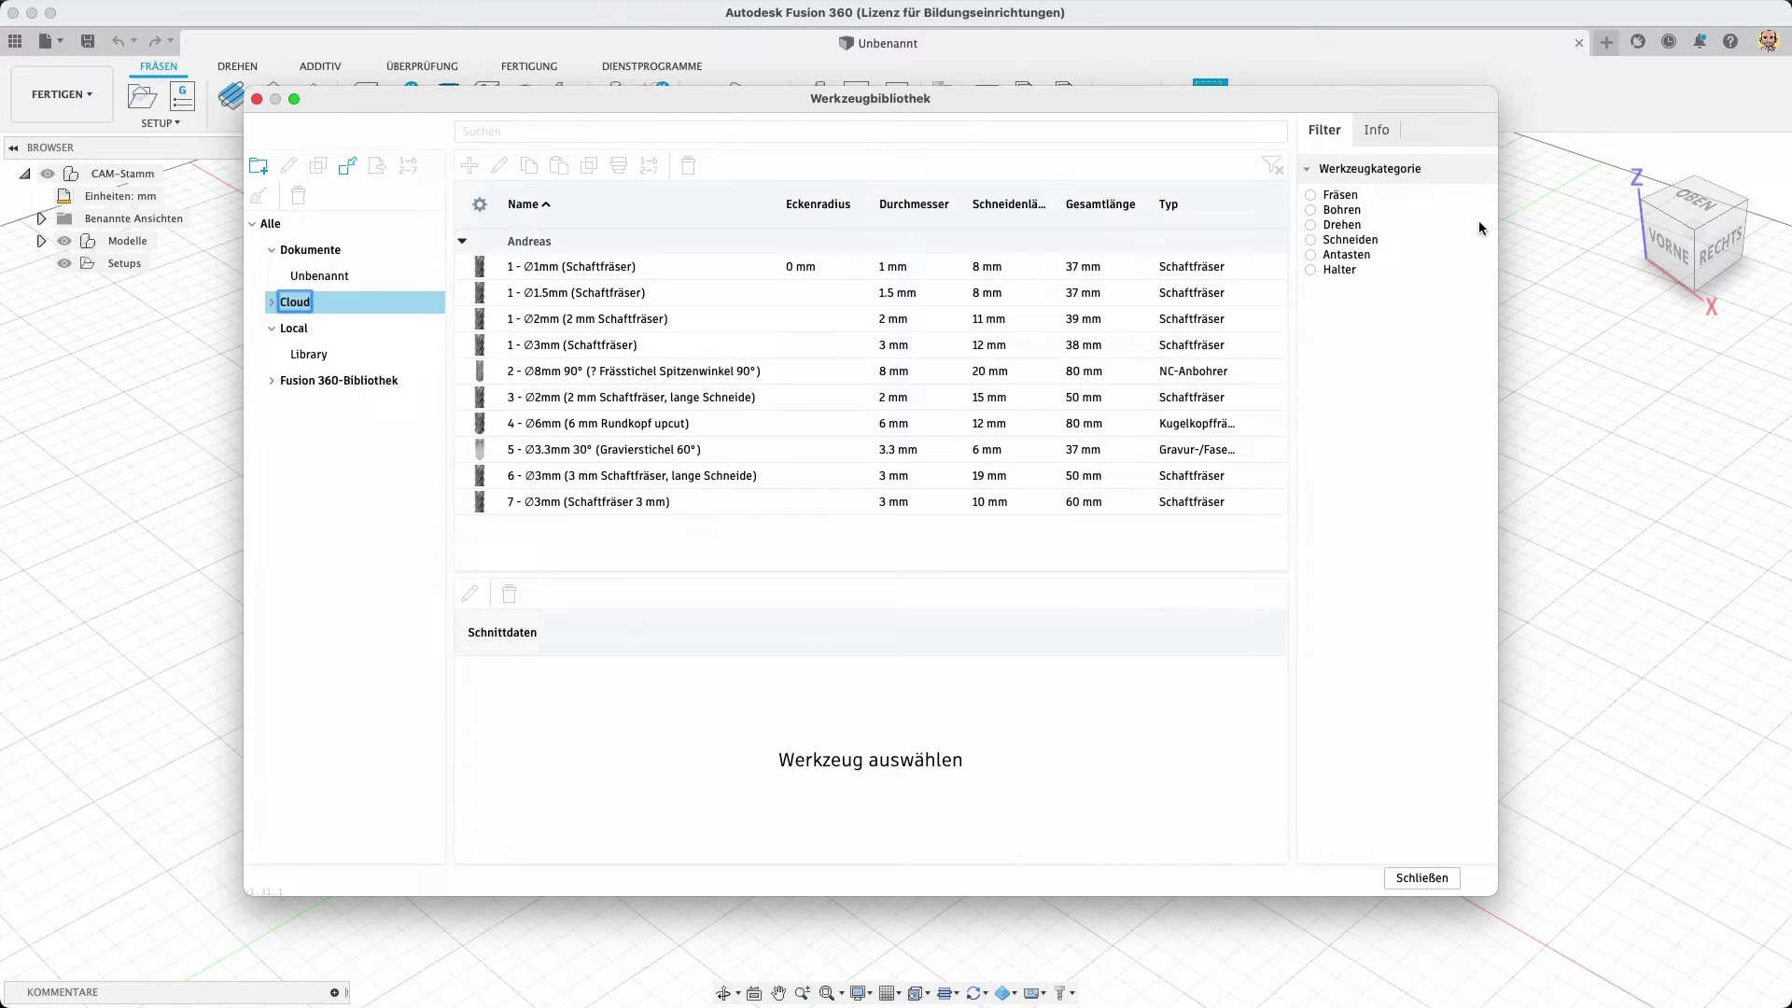
left_click(1419, 879)
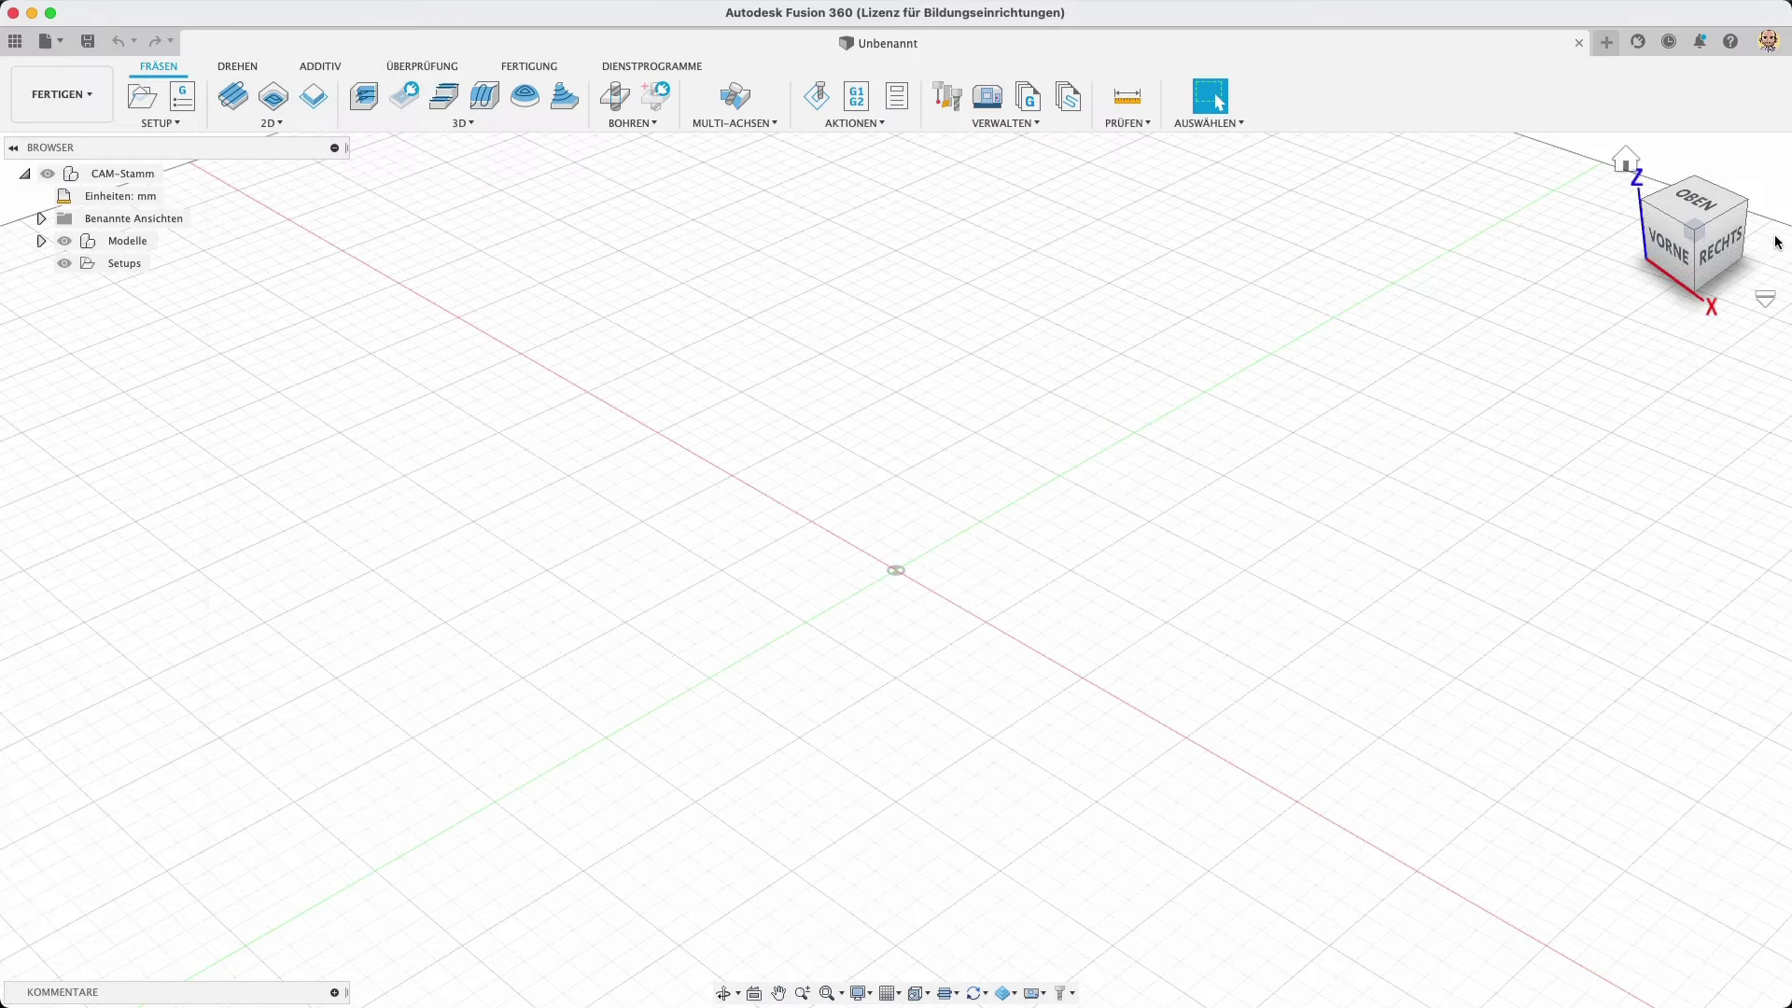
left_click(1767, 41)
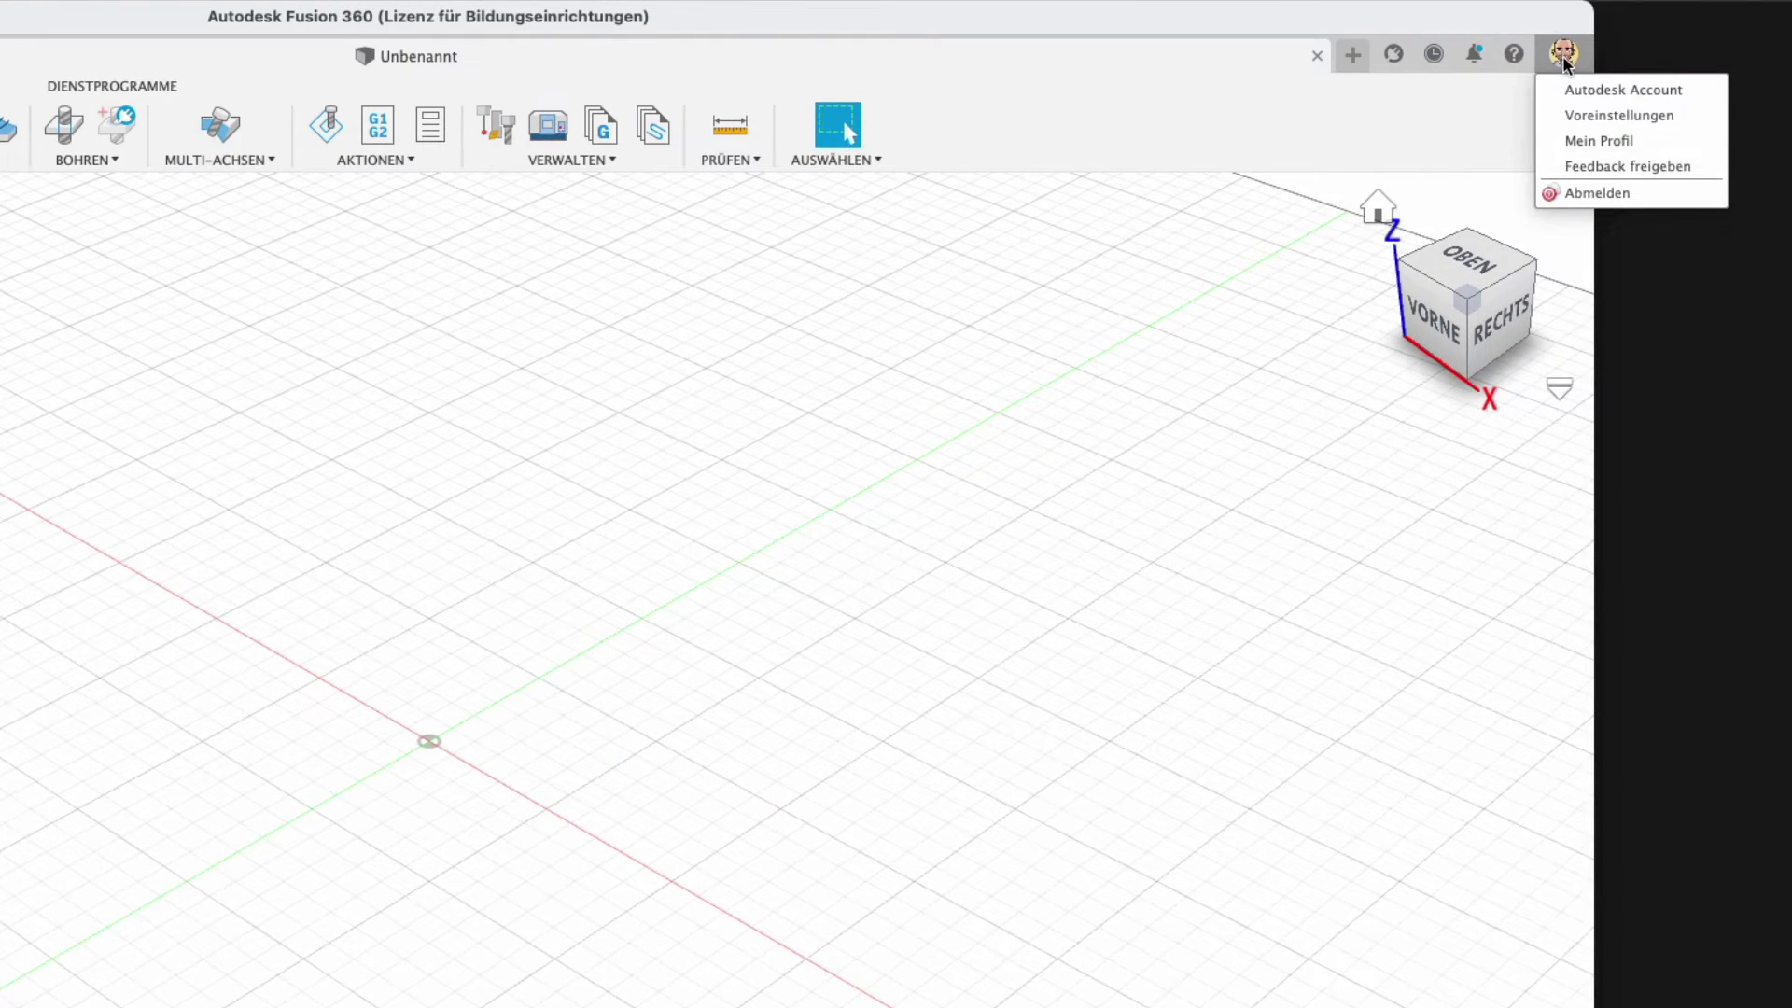
left_click(1585, 116)
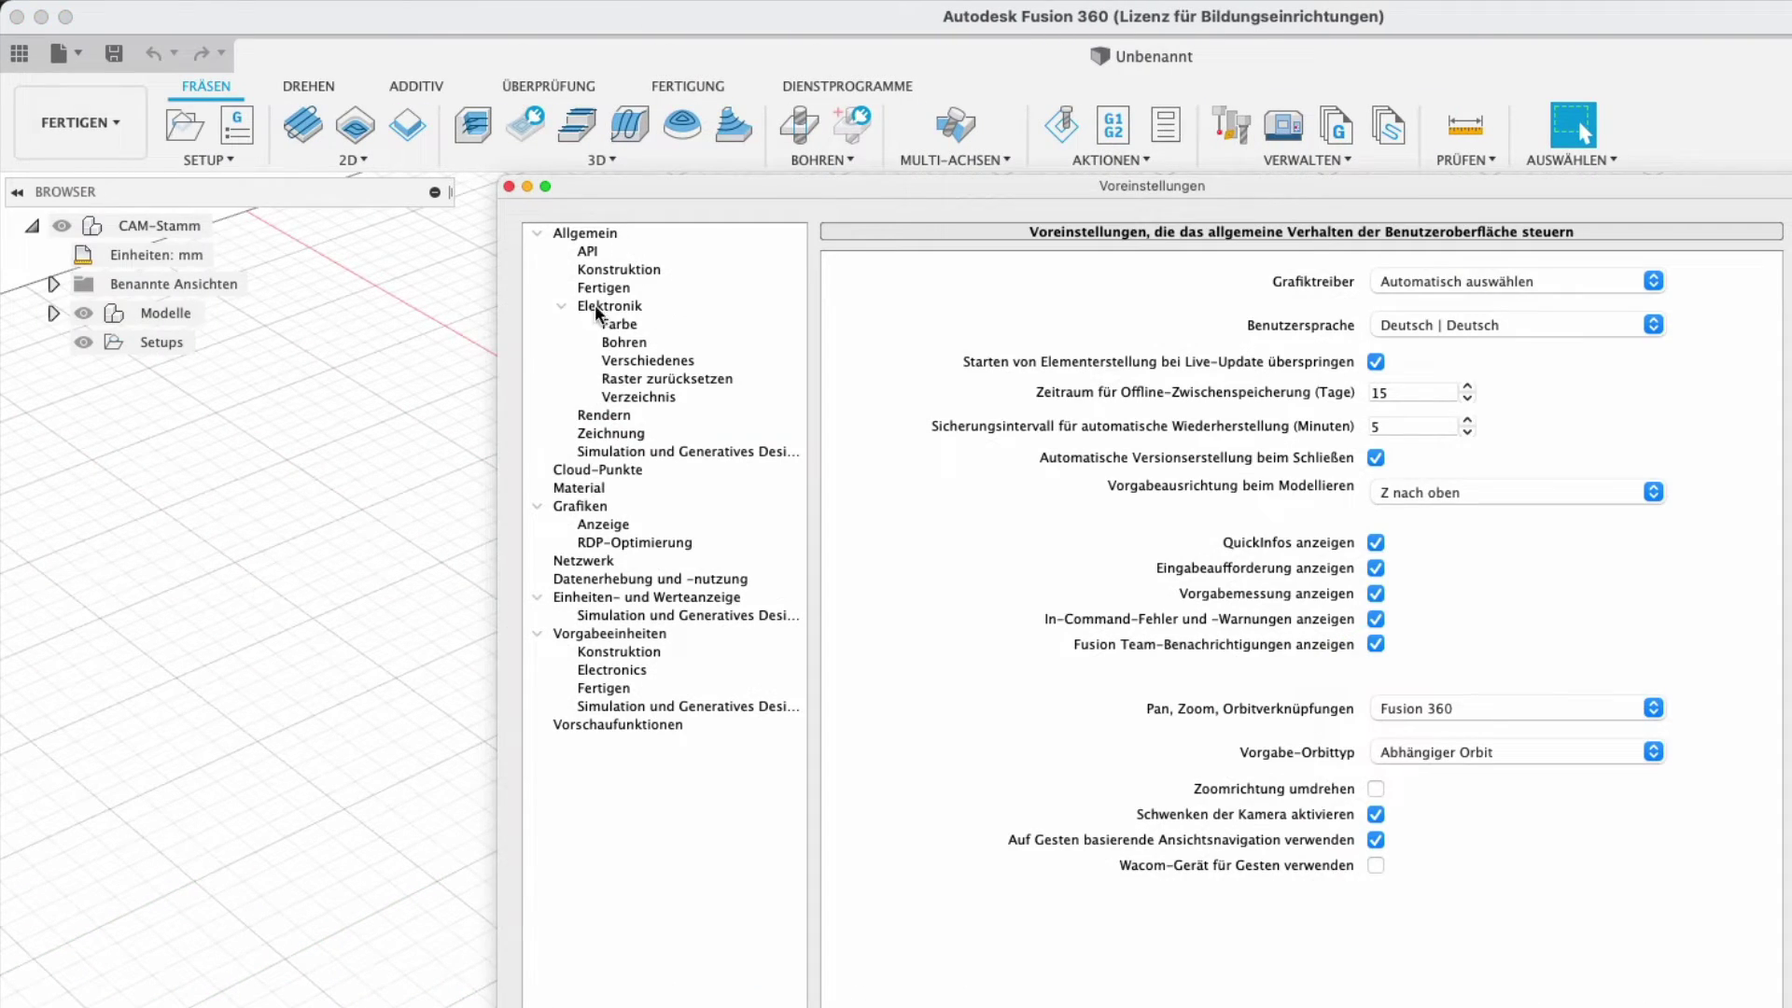
left_click(597, 287)
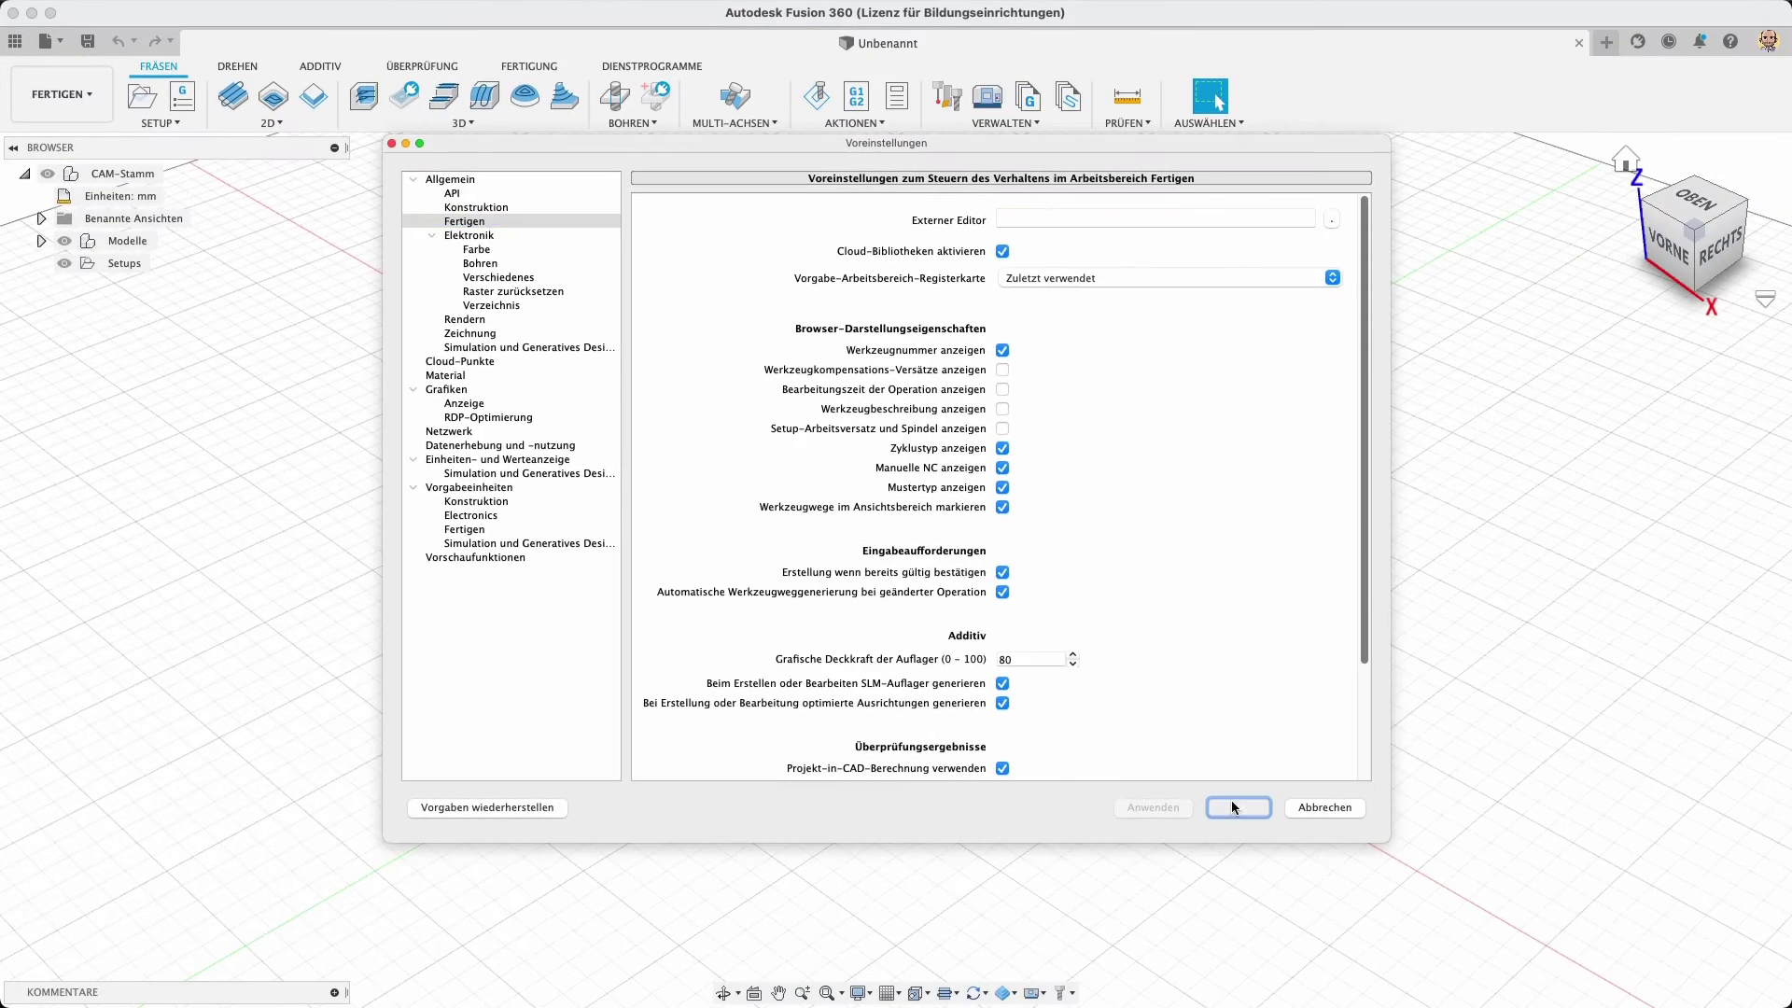
left_click(1240, 807)
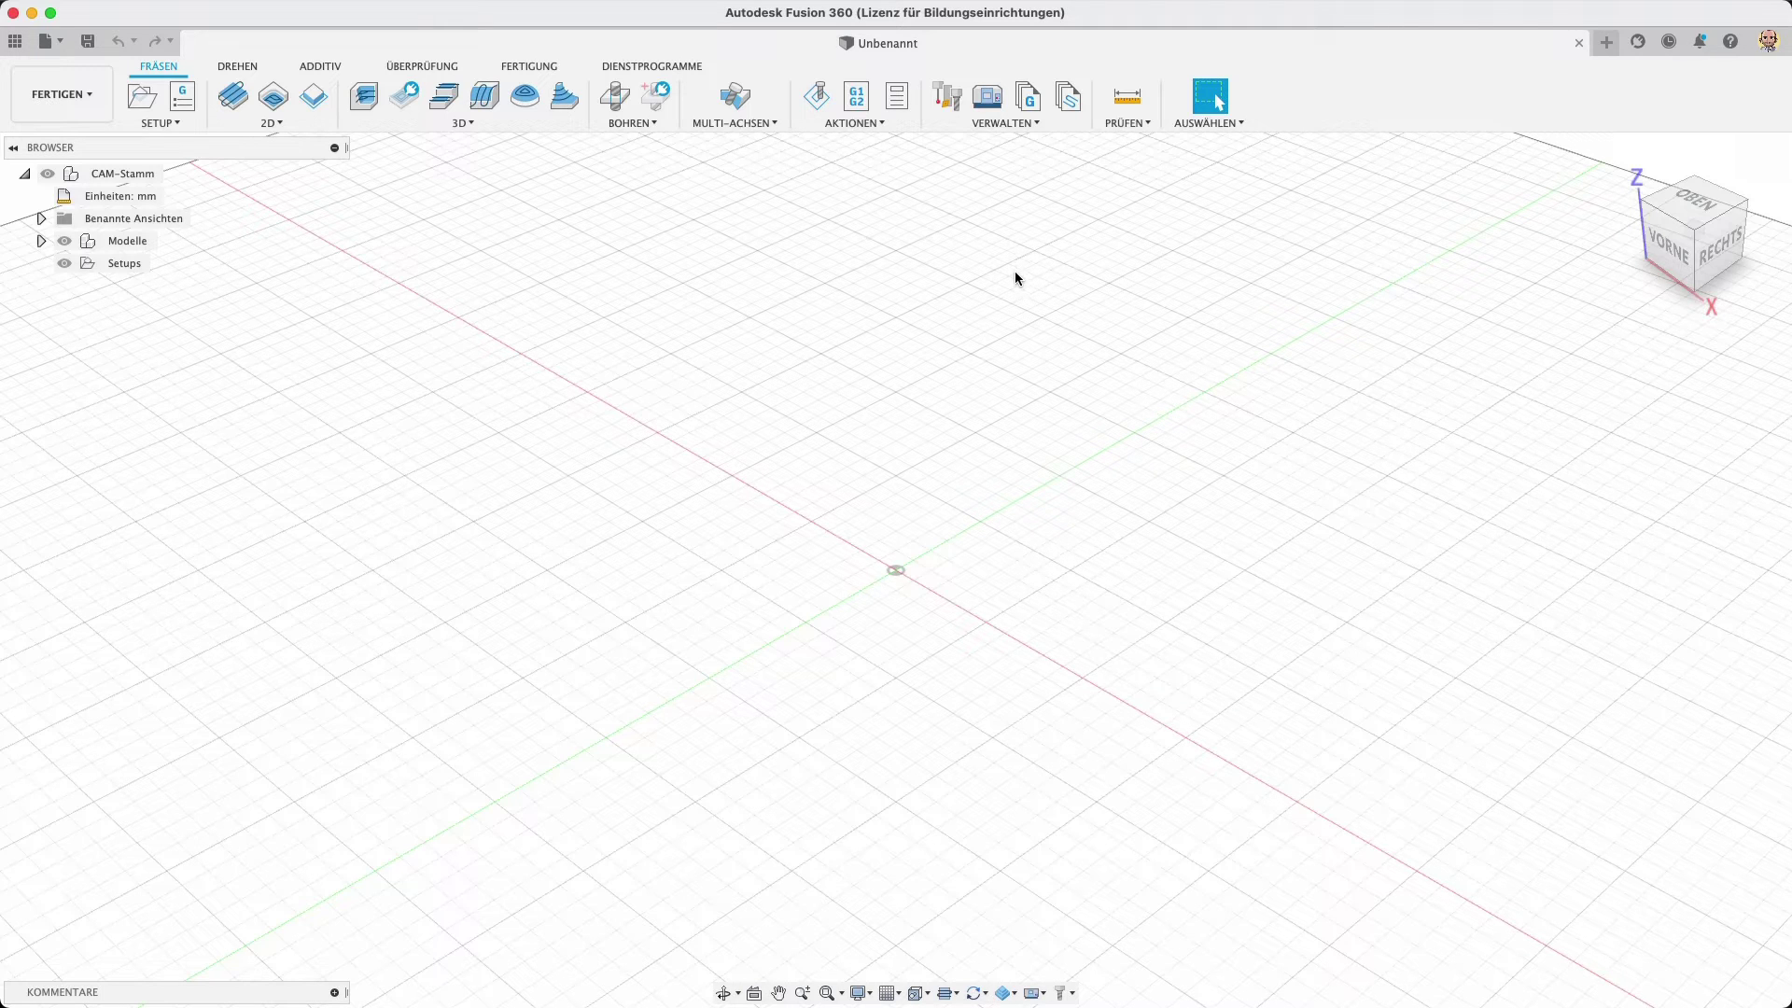
- Reopen the Werkzeugbibliothek, select the personal Cloud library and start a new tool
left_click(948, 103)
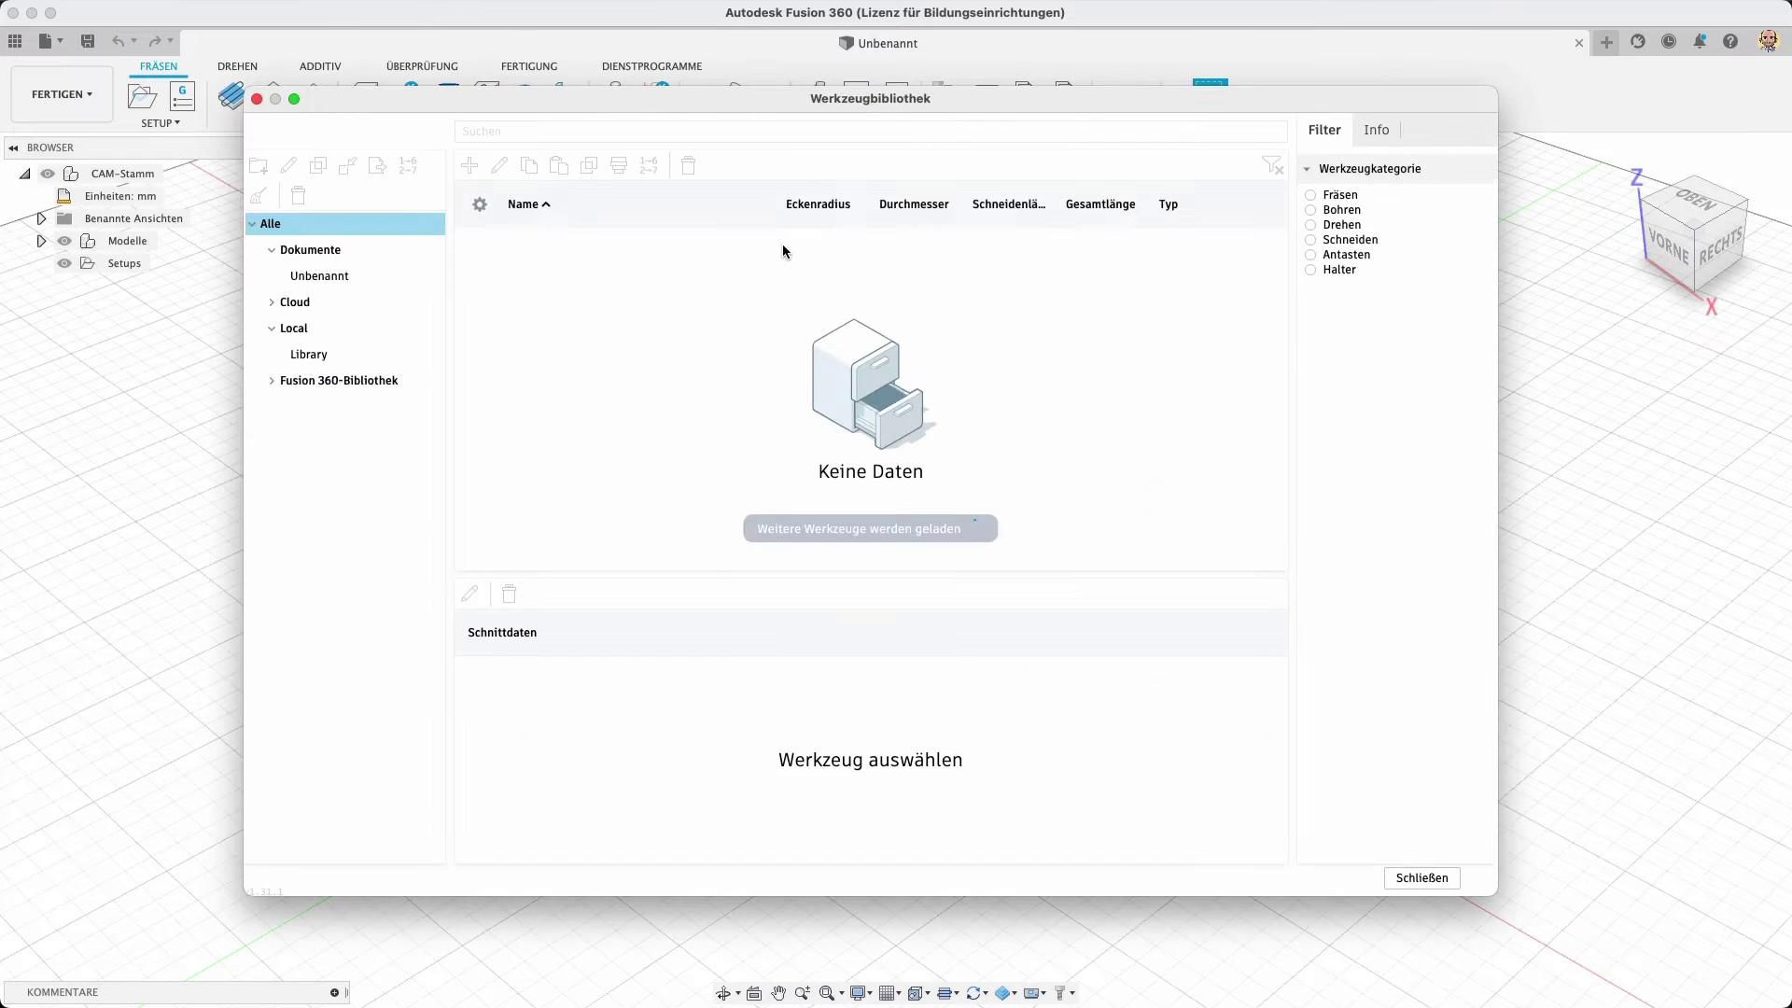
left_click(295, 304)
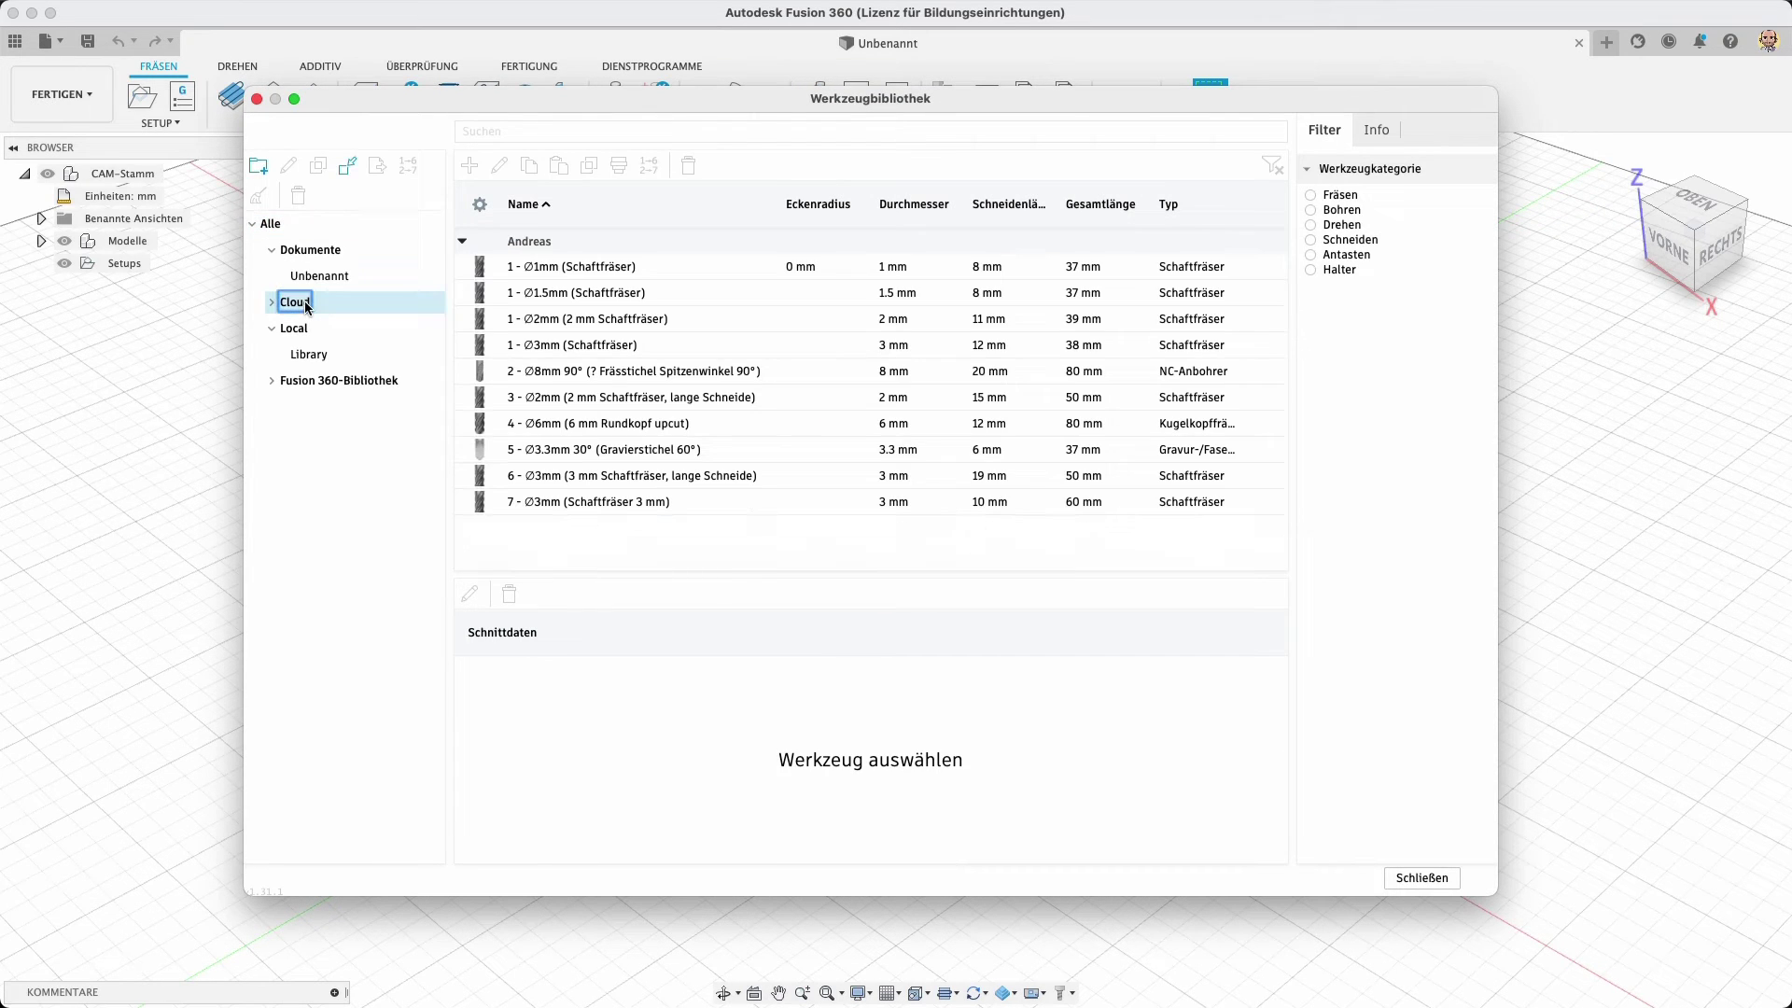
left_click(272, 303)
left_click(311, 333)
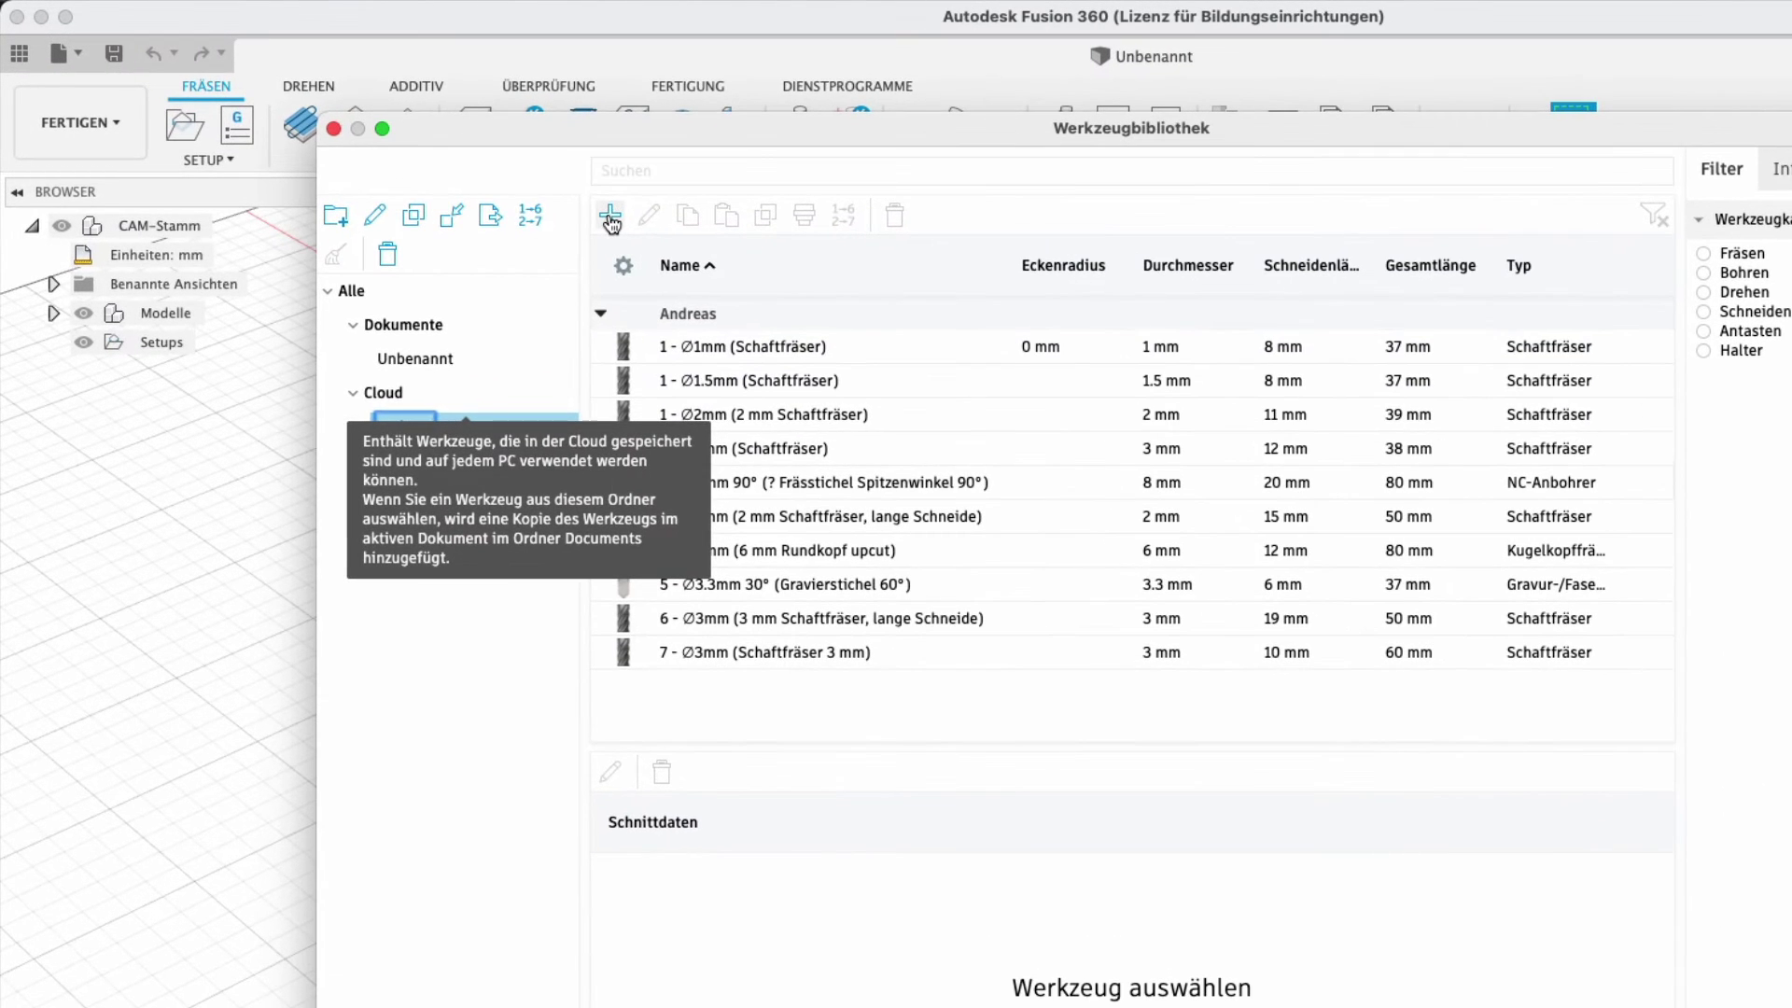
left_click(610, 220)
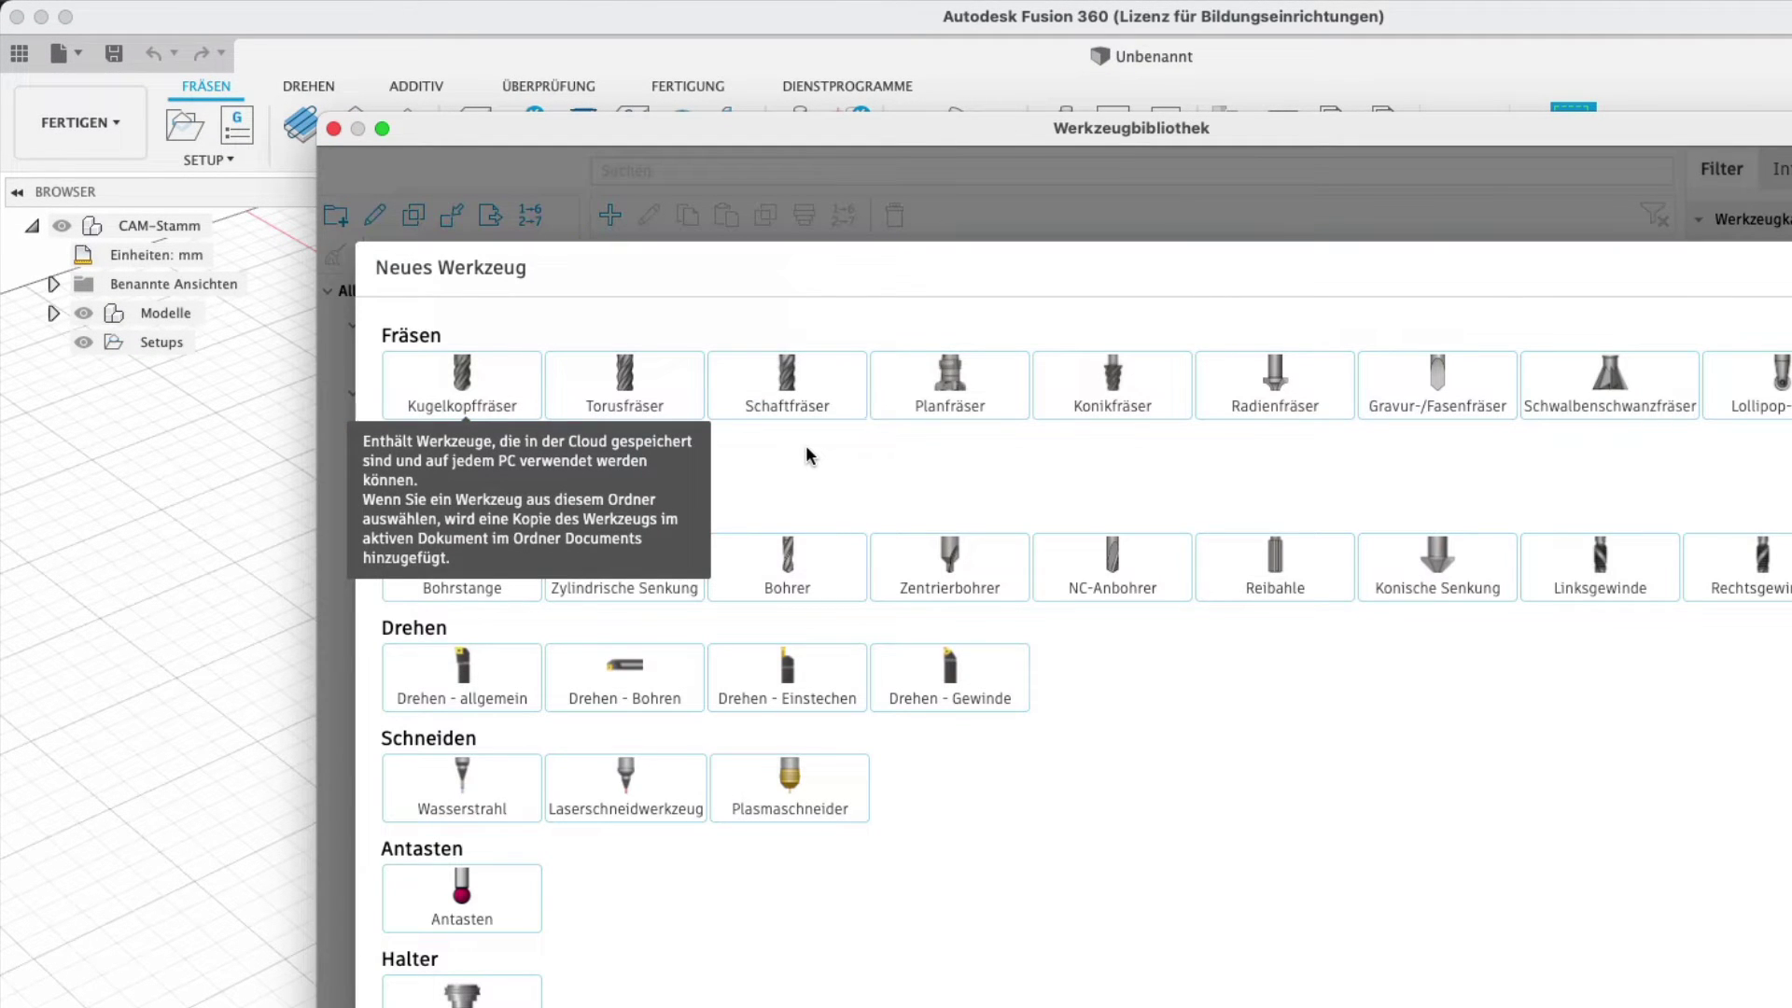
- Create a Schaftfräser tool with description 'Schaftfräser 3mm' and view its Werkzeug geometry settings
left_click(799, 393)
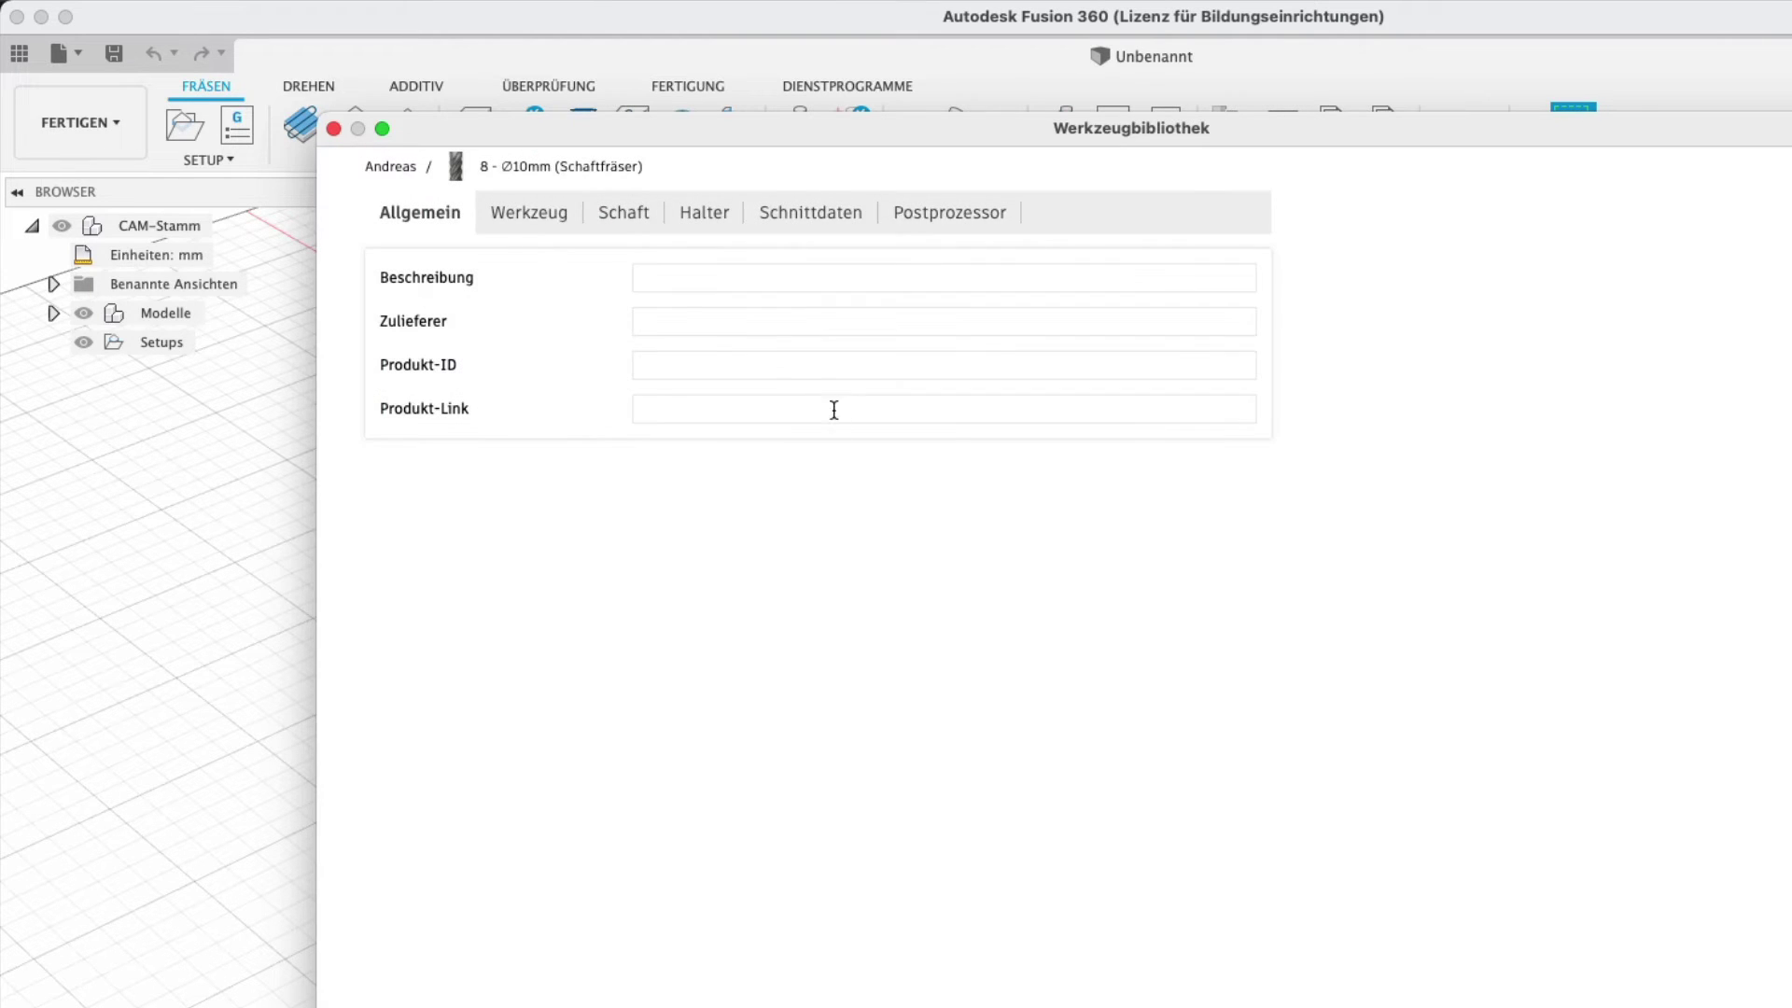
left_click(716, 281)
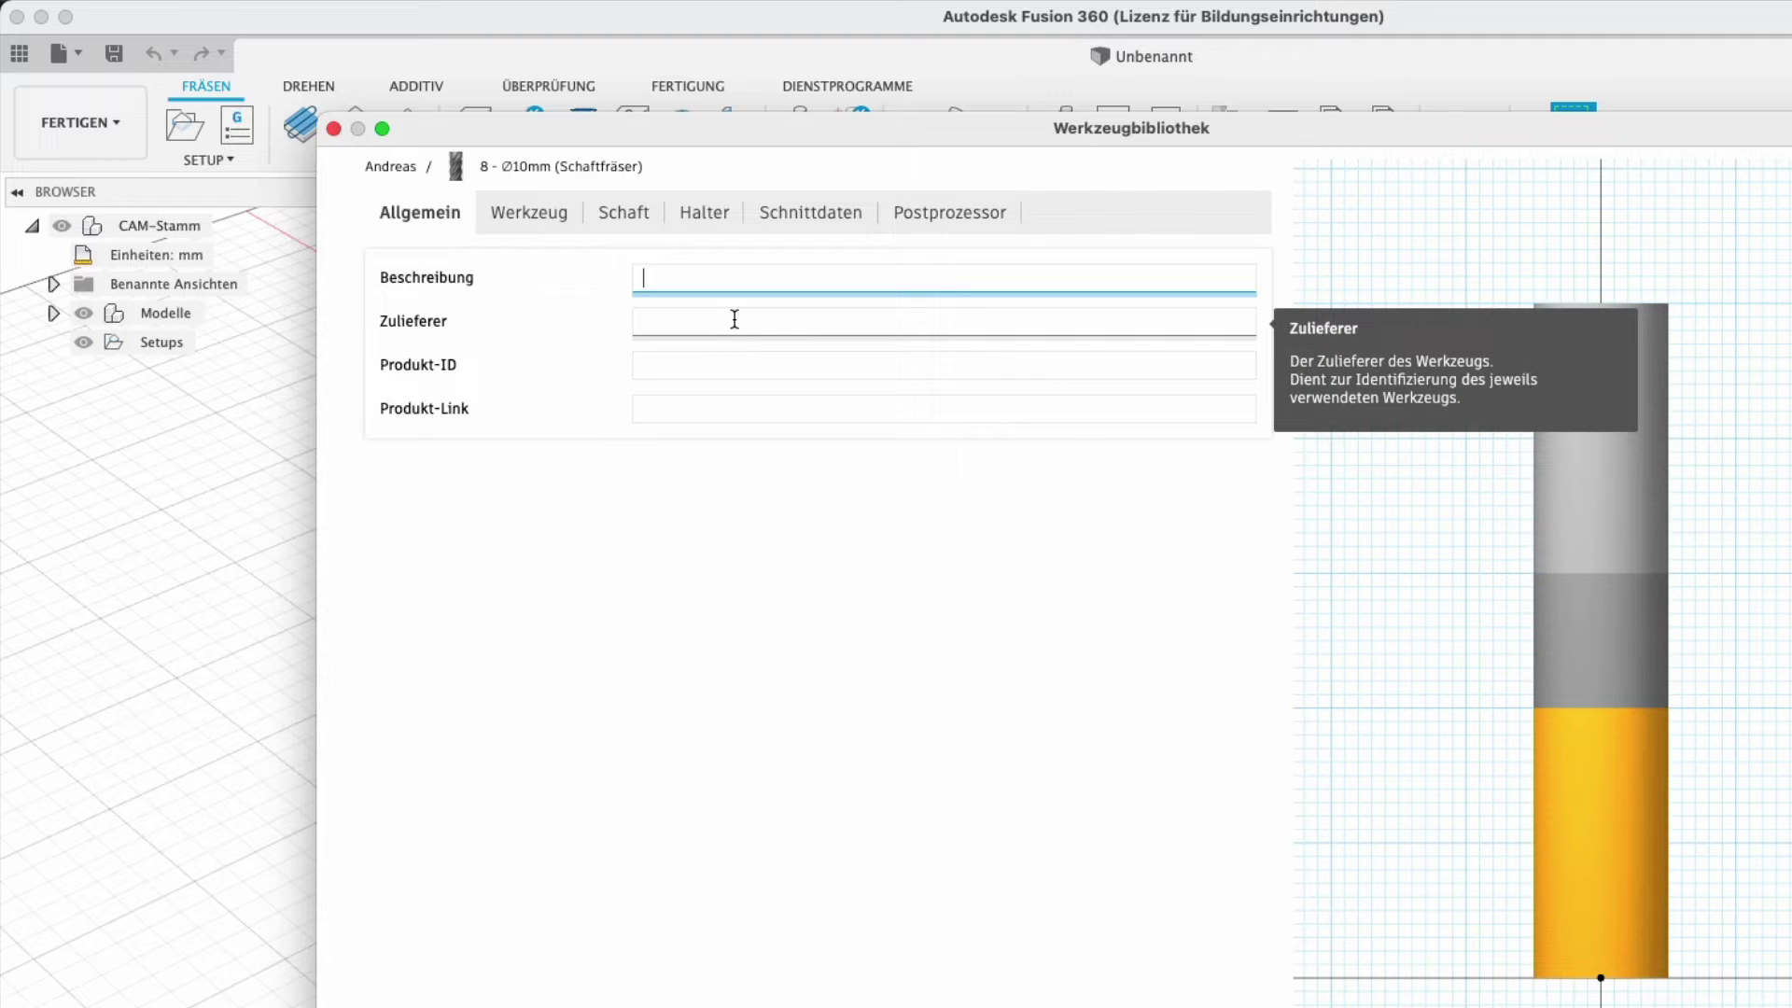
type("Sch")
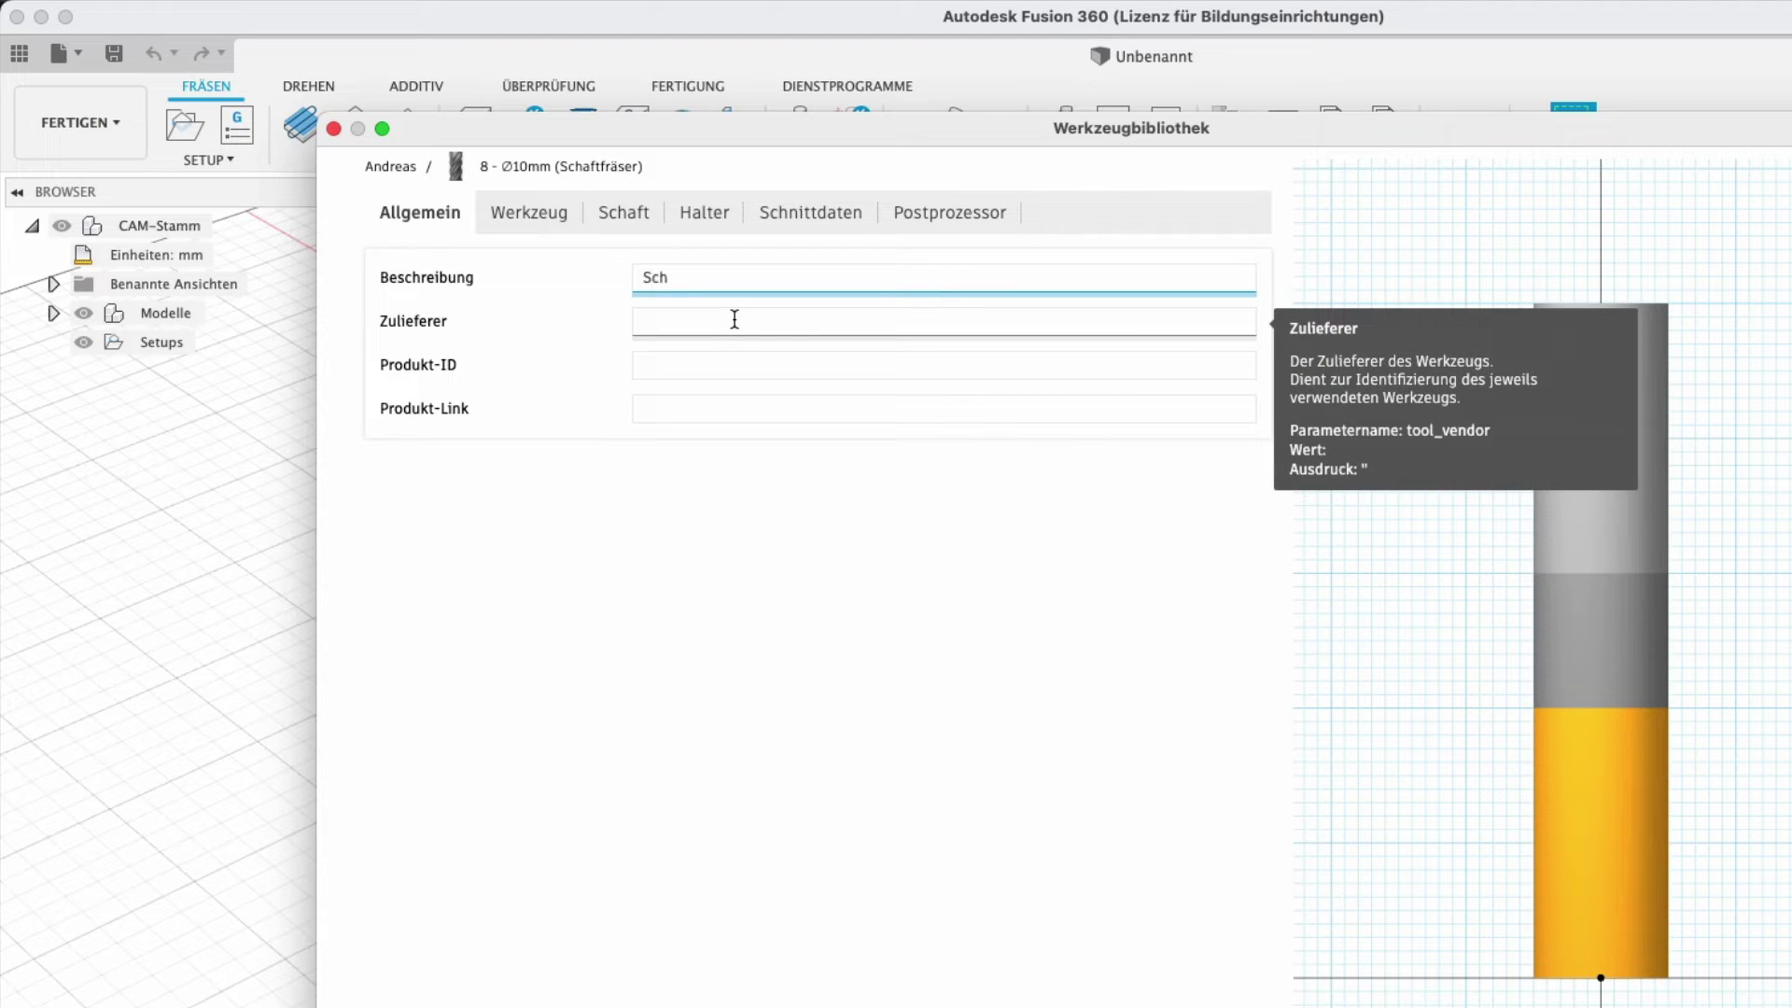
type("aftfräser ")
type("3mm")
left_click(711, 316)
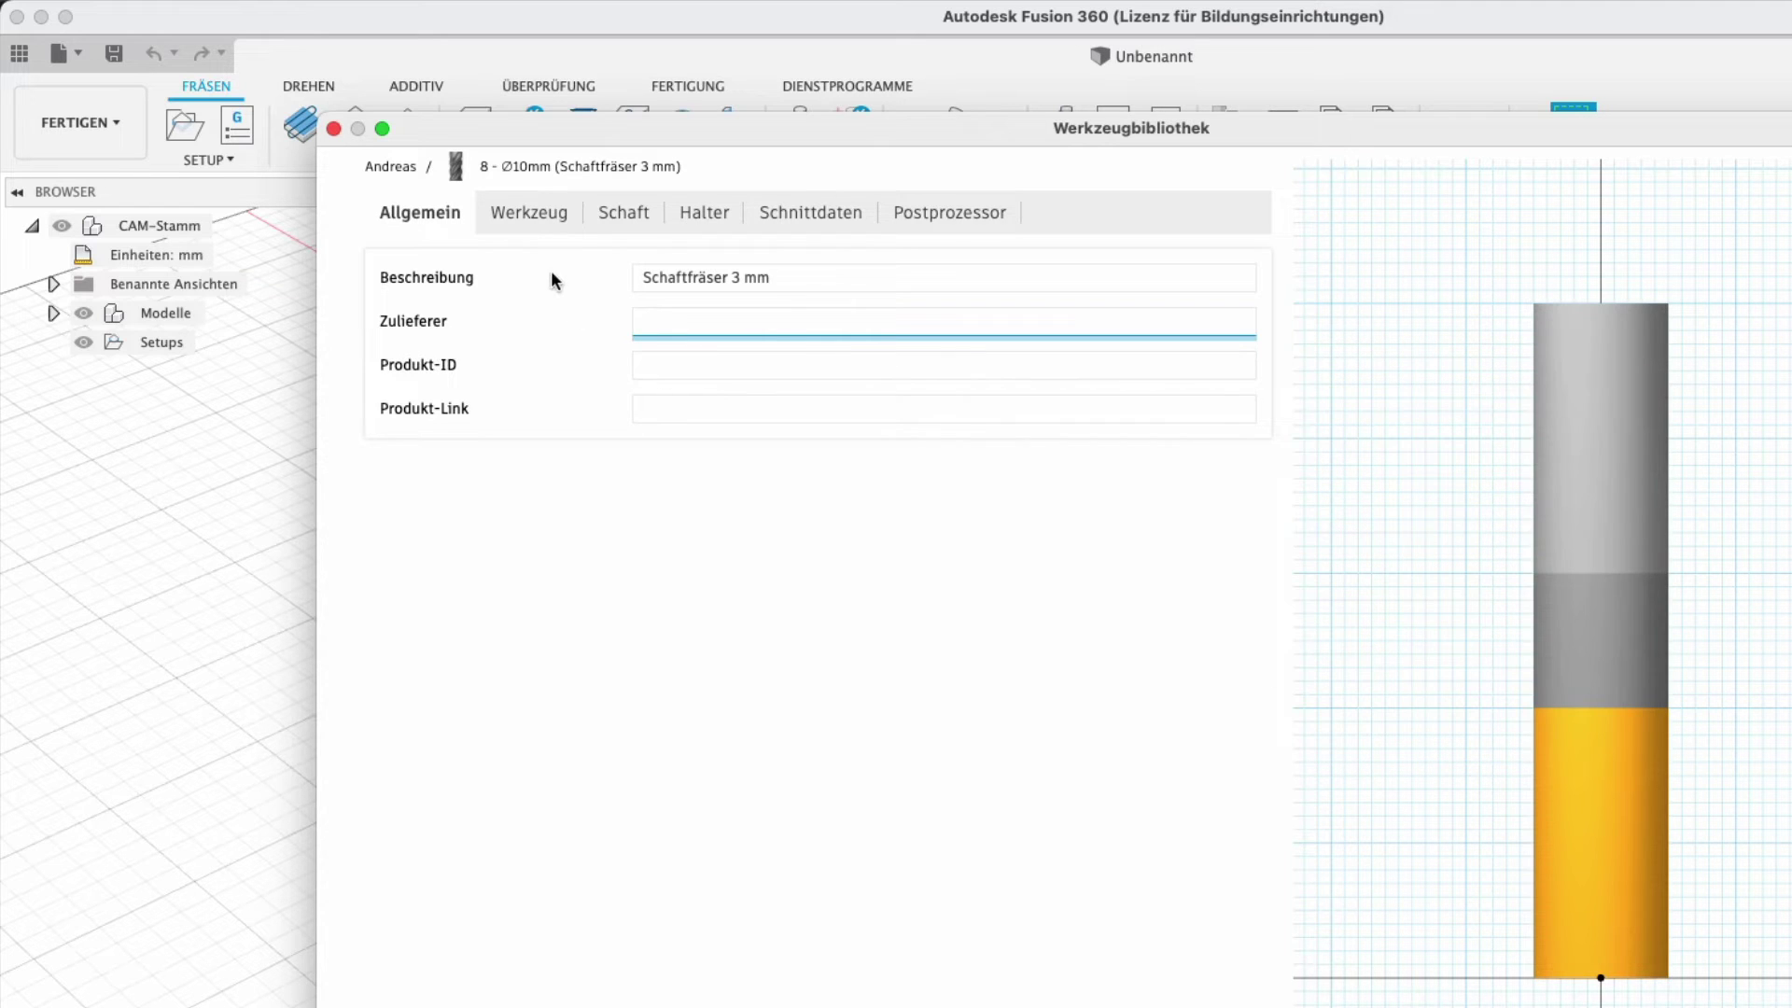
left_click(554, 219)
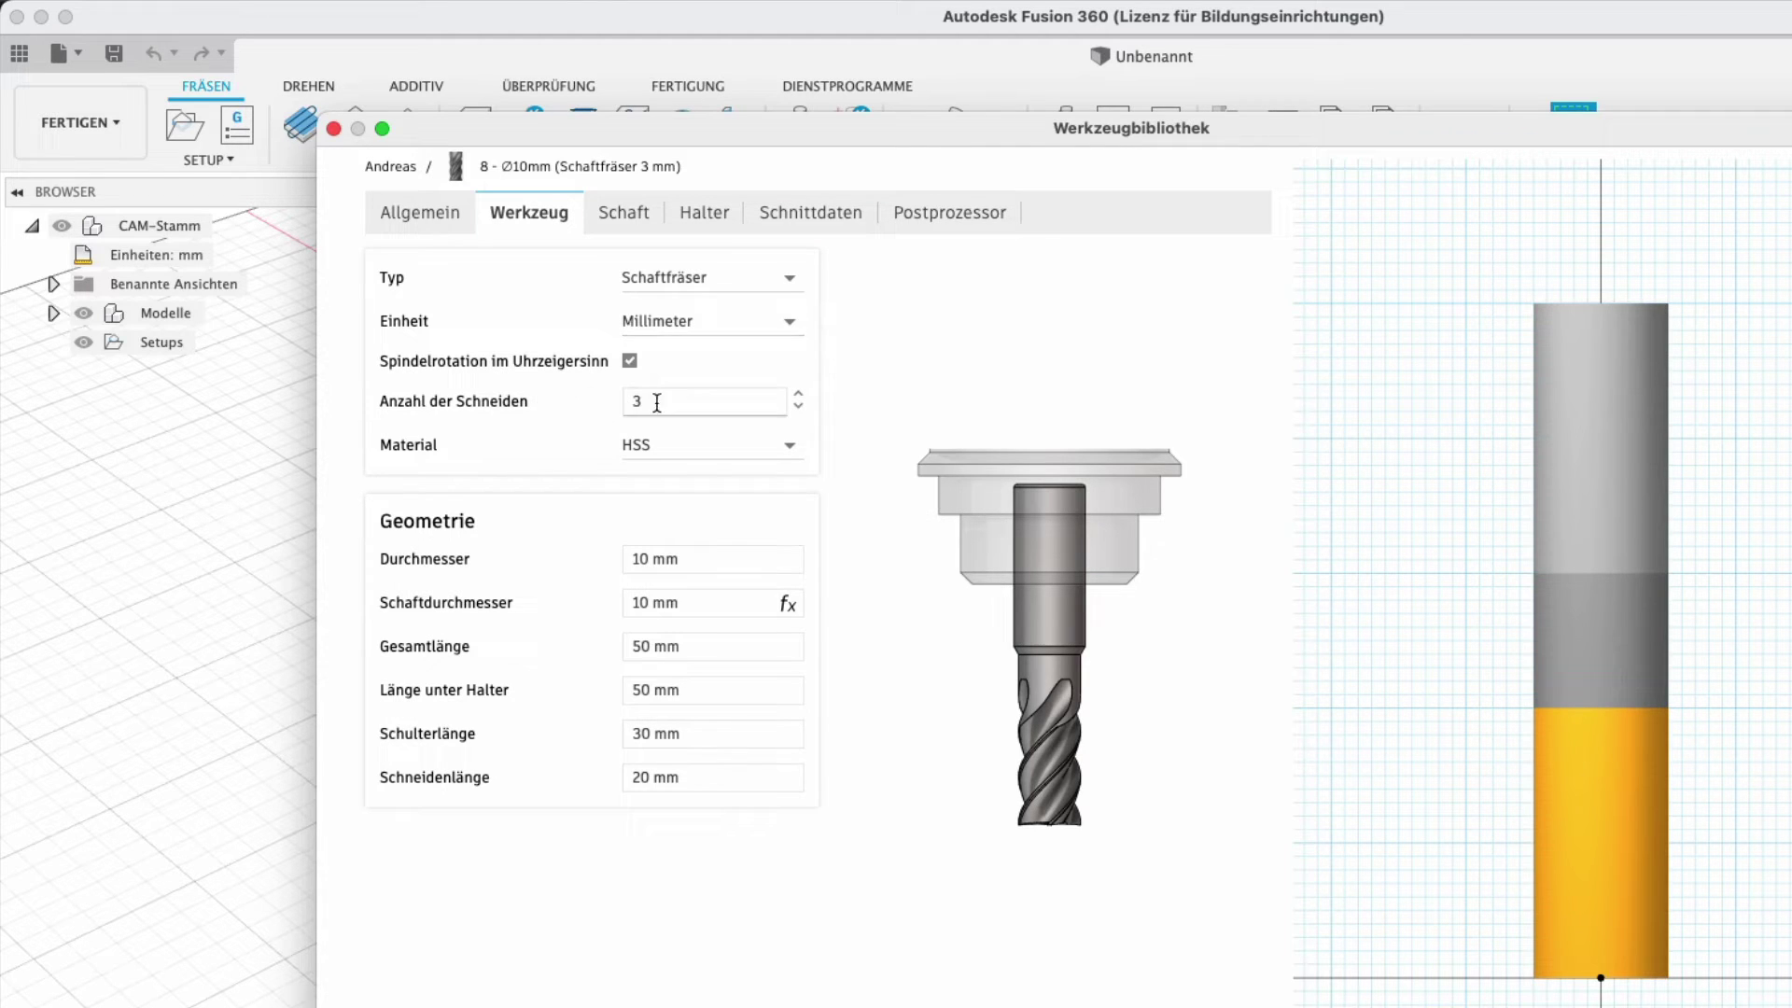
- Reduce Anzahl der Schneiden from 3 to 2 and select HSS as the material
left_click(798, 407)
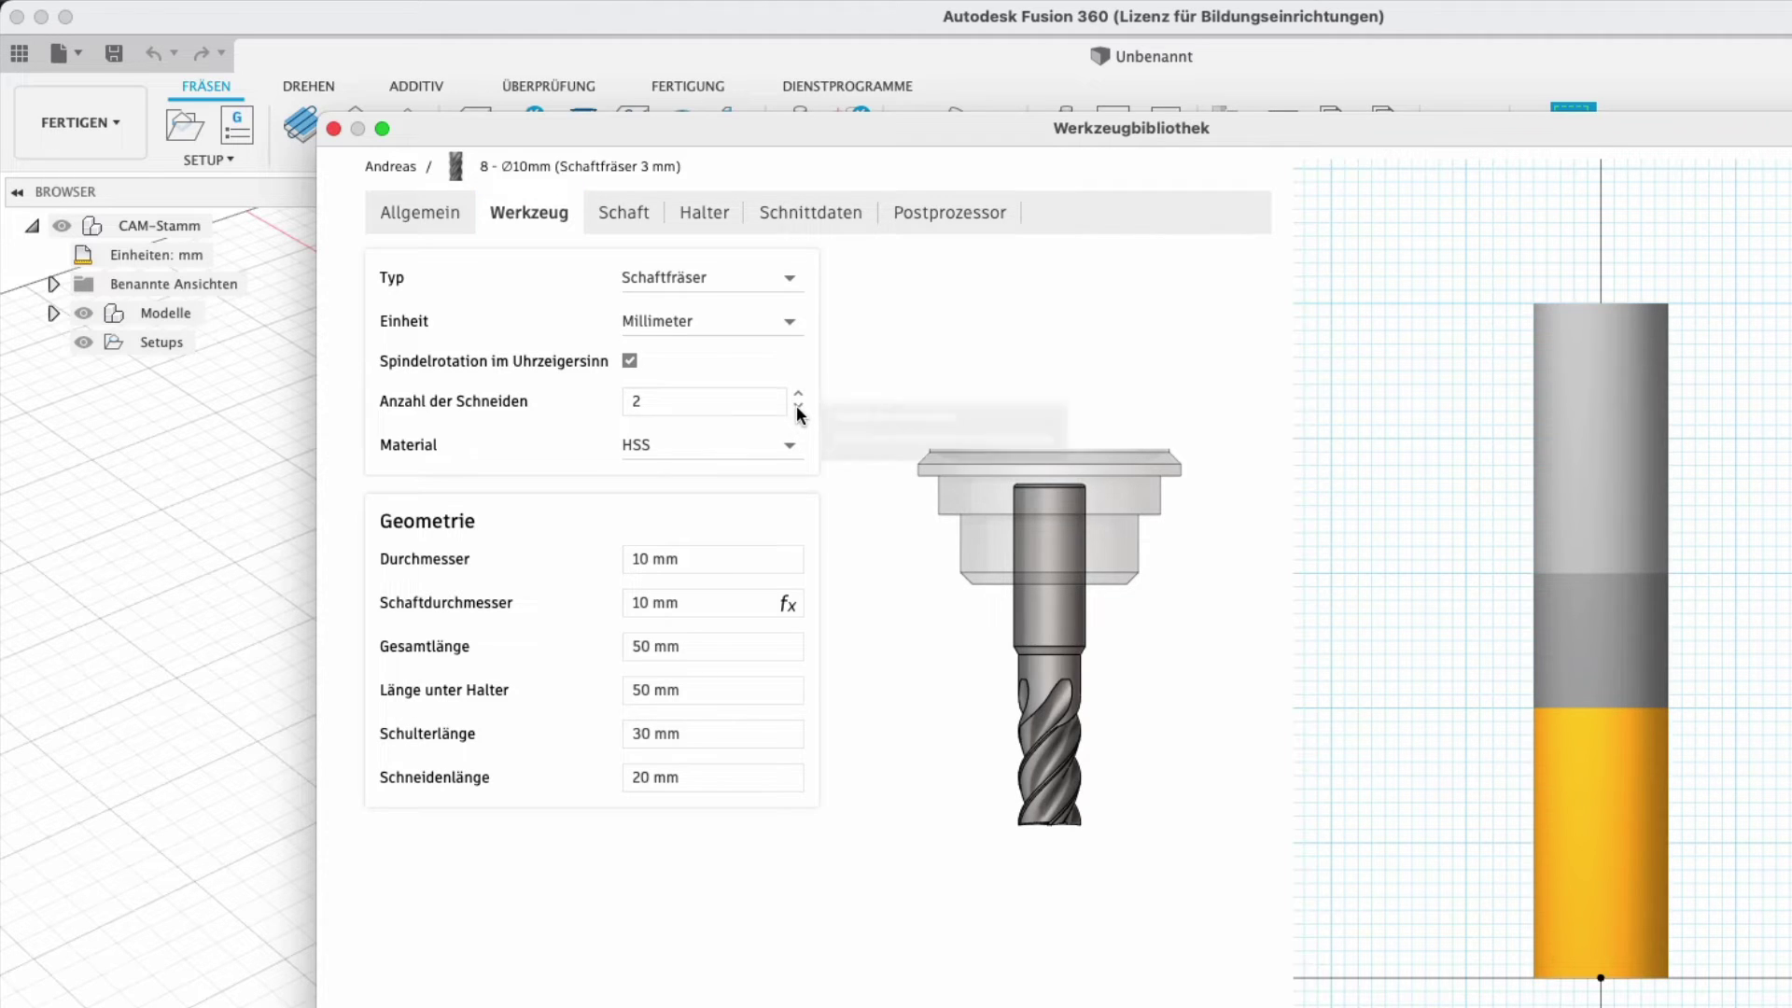
left_click(694, 455)
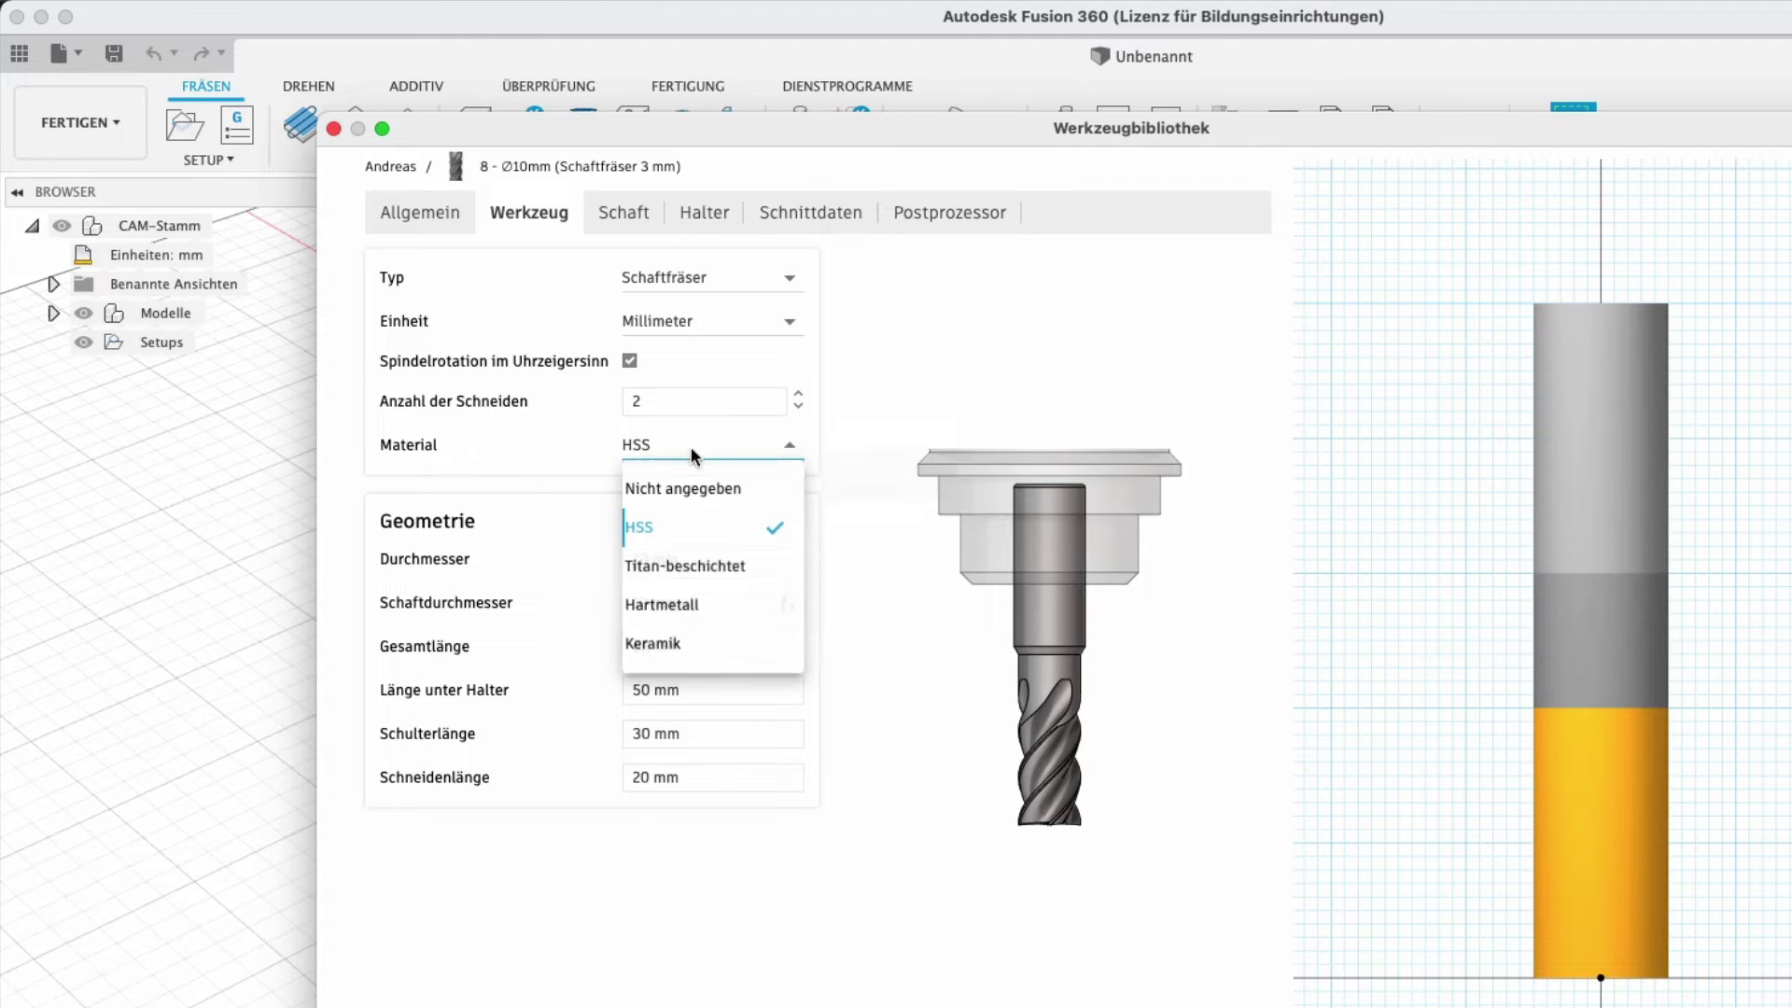
left_click(540, 451)
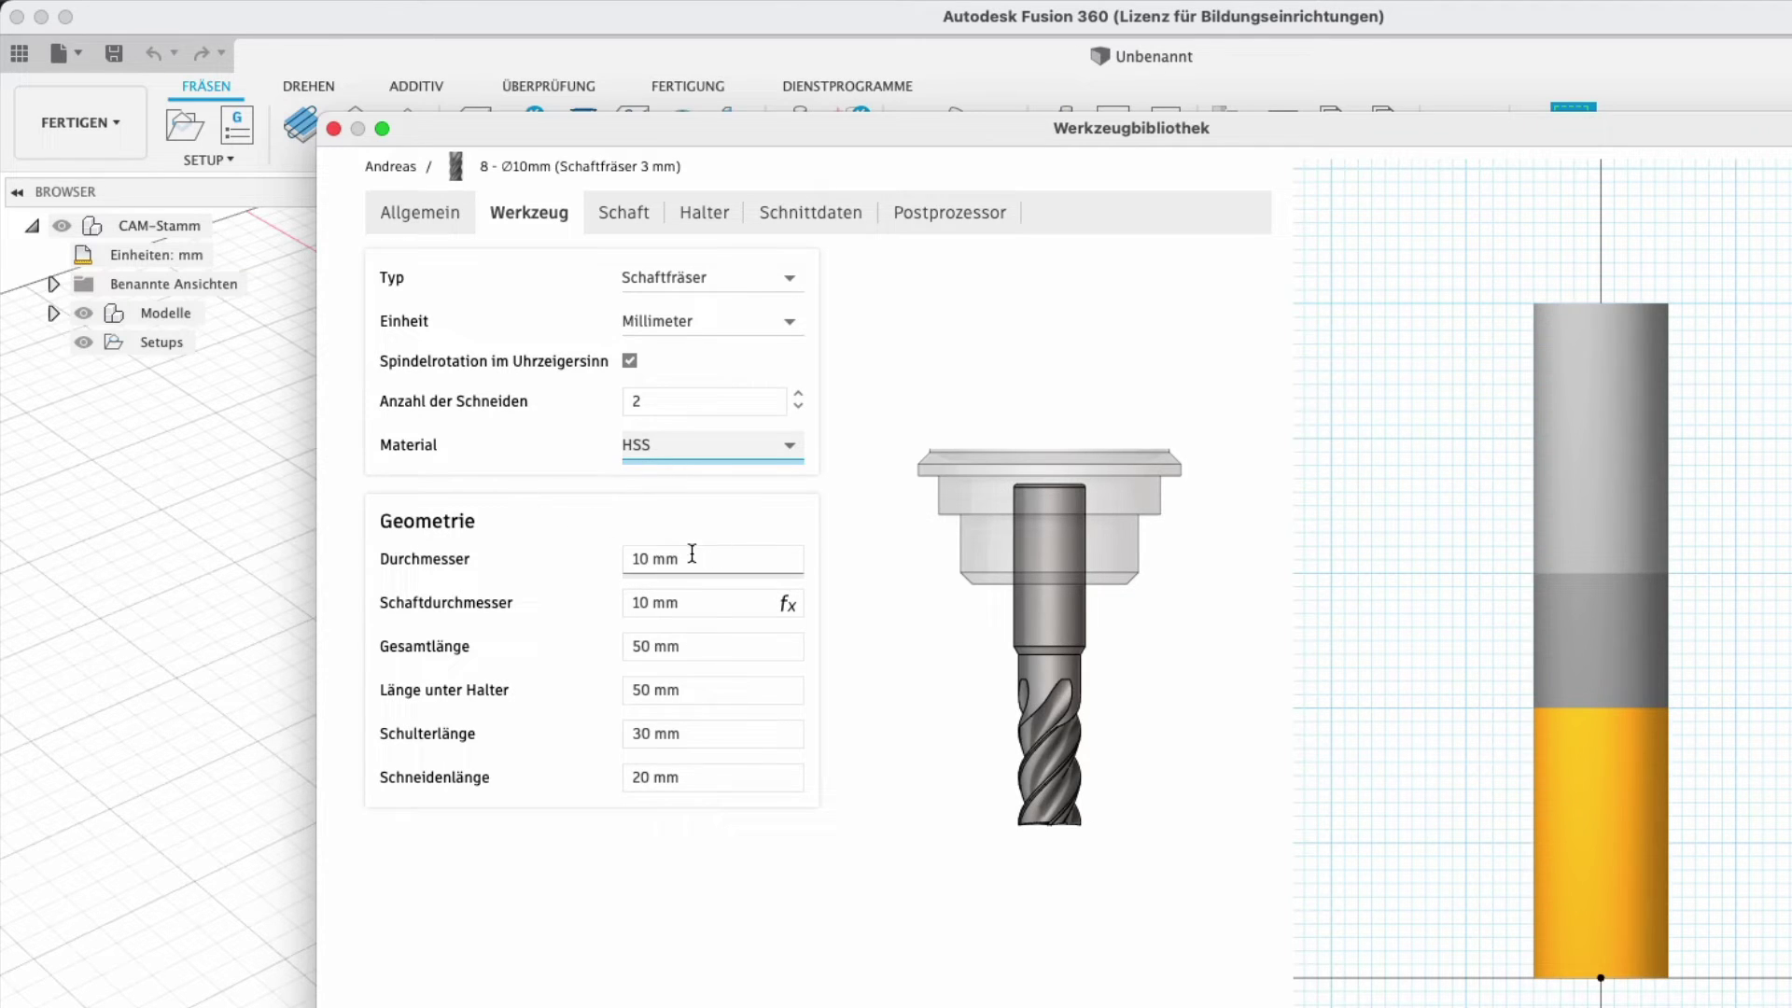
- Set Durchmesser to 3 mm, Schaftdurchmesser to 3 and Gesamtlänge to 60 mm
left_click(616, 556)
double_click(619, 564)
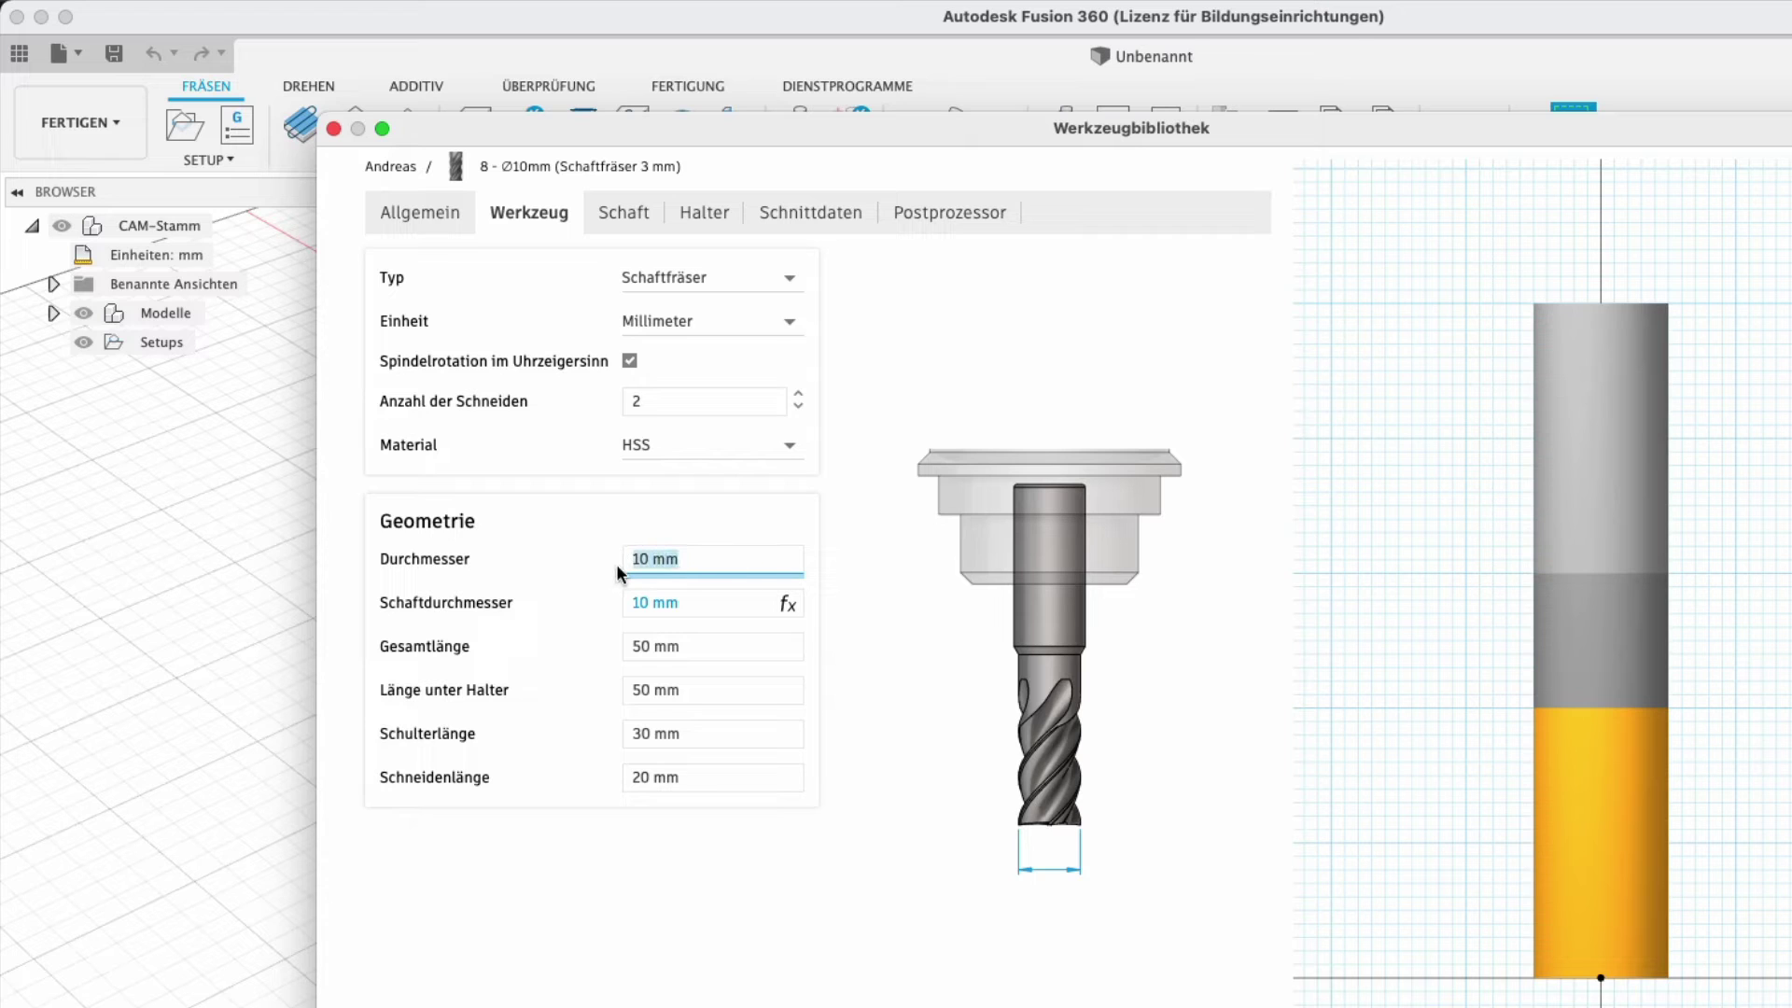
type("3 ")
type("mm")
left_click(702, 605)
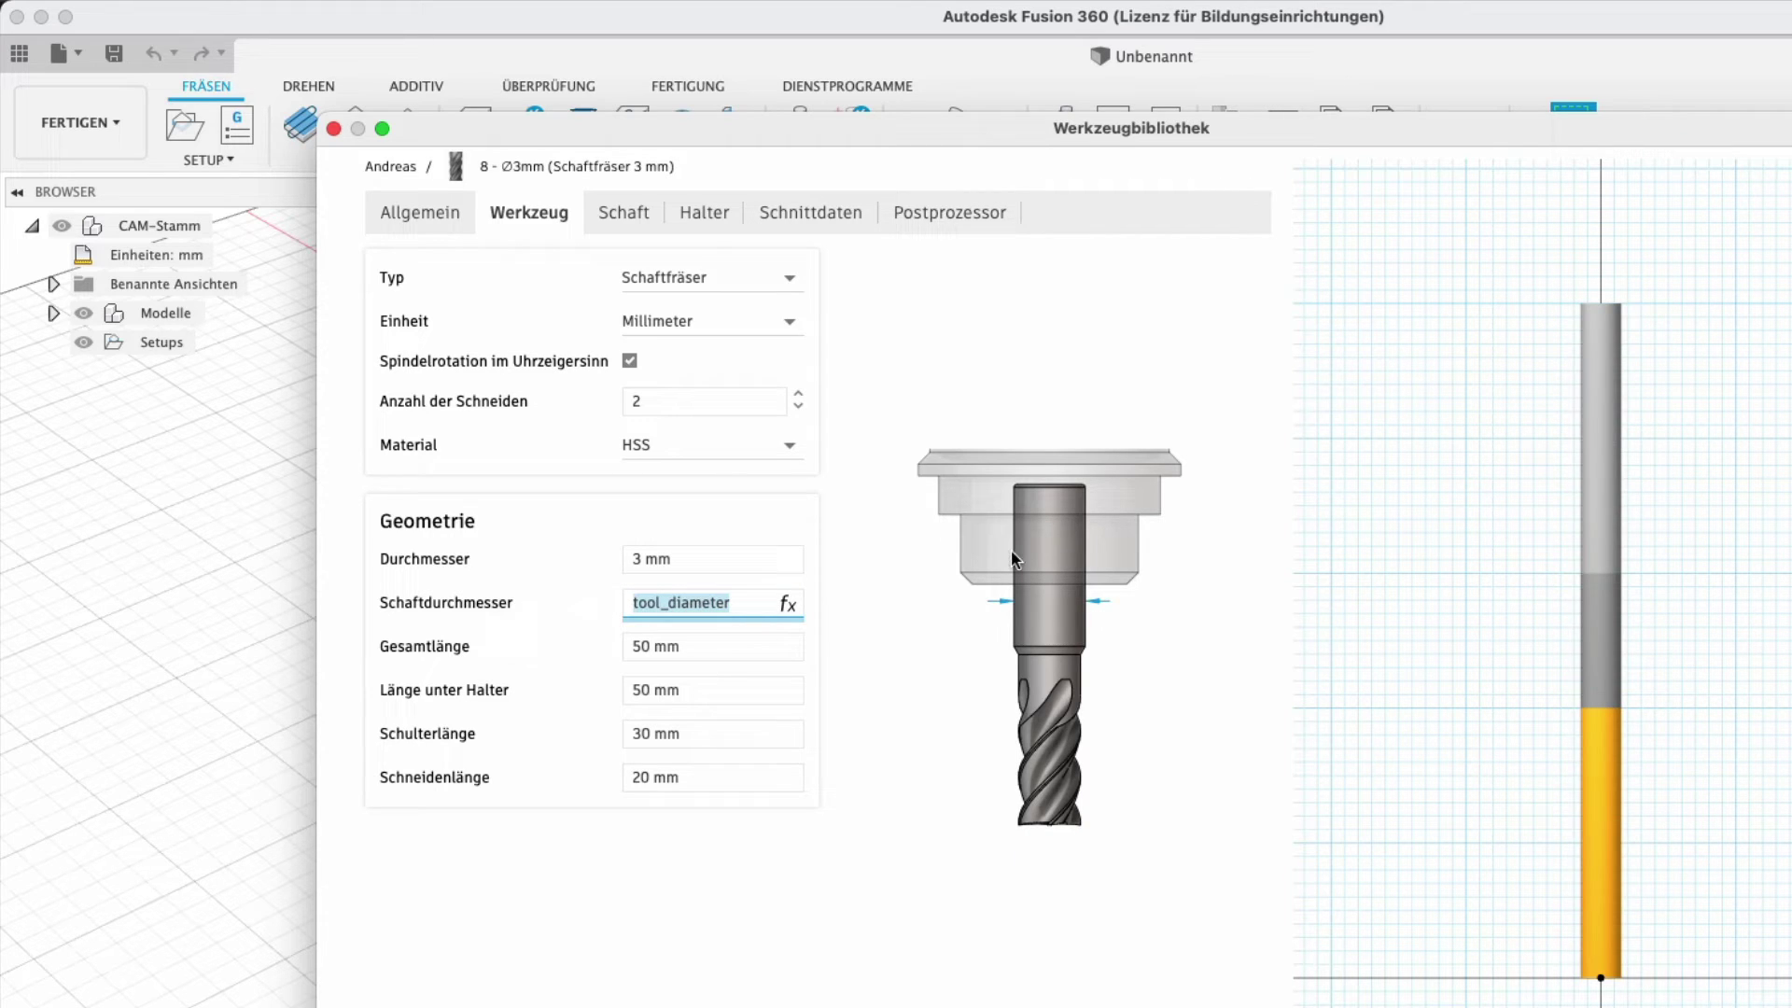
type("3")
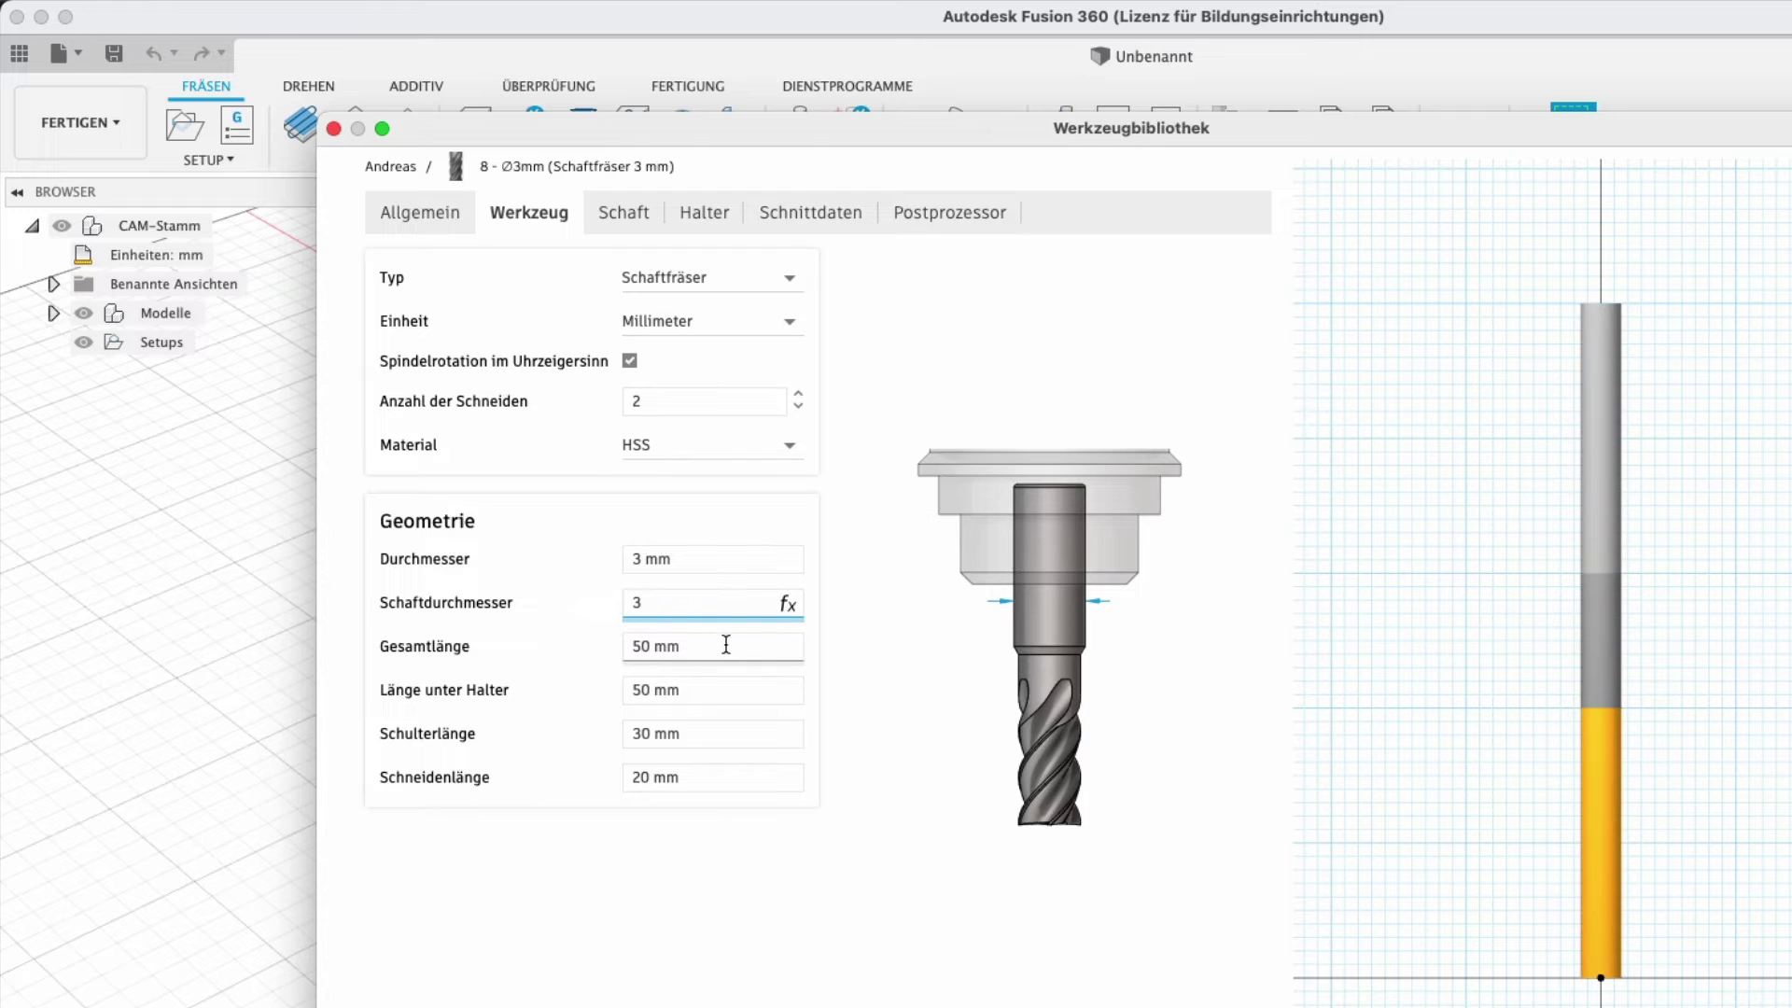
left_click(718, 648)
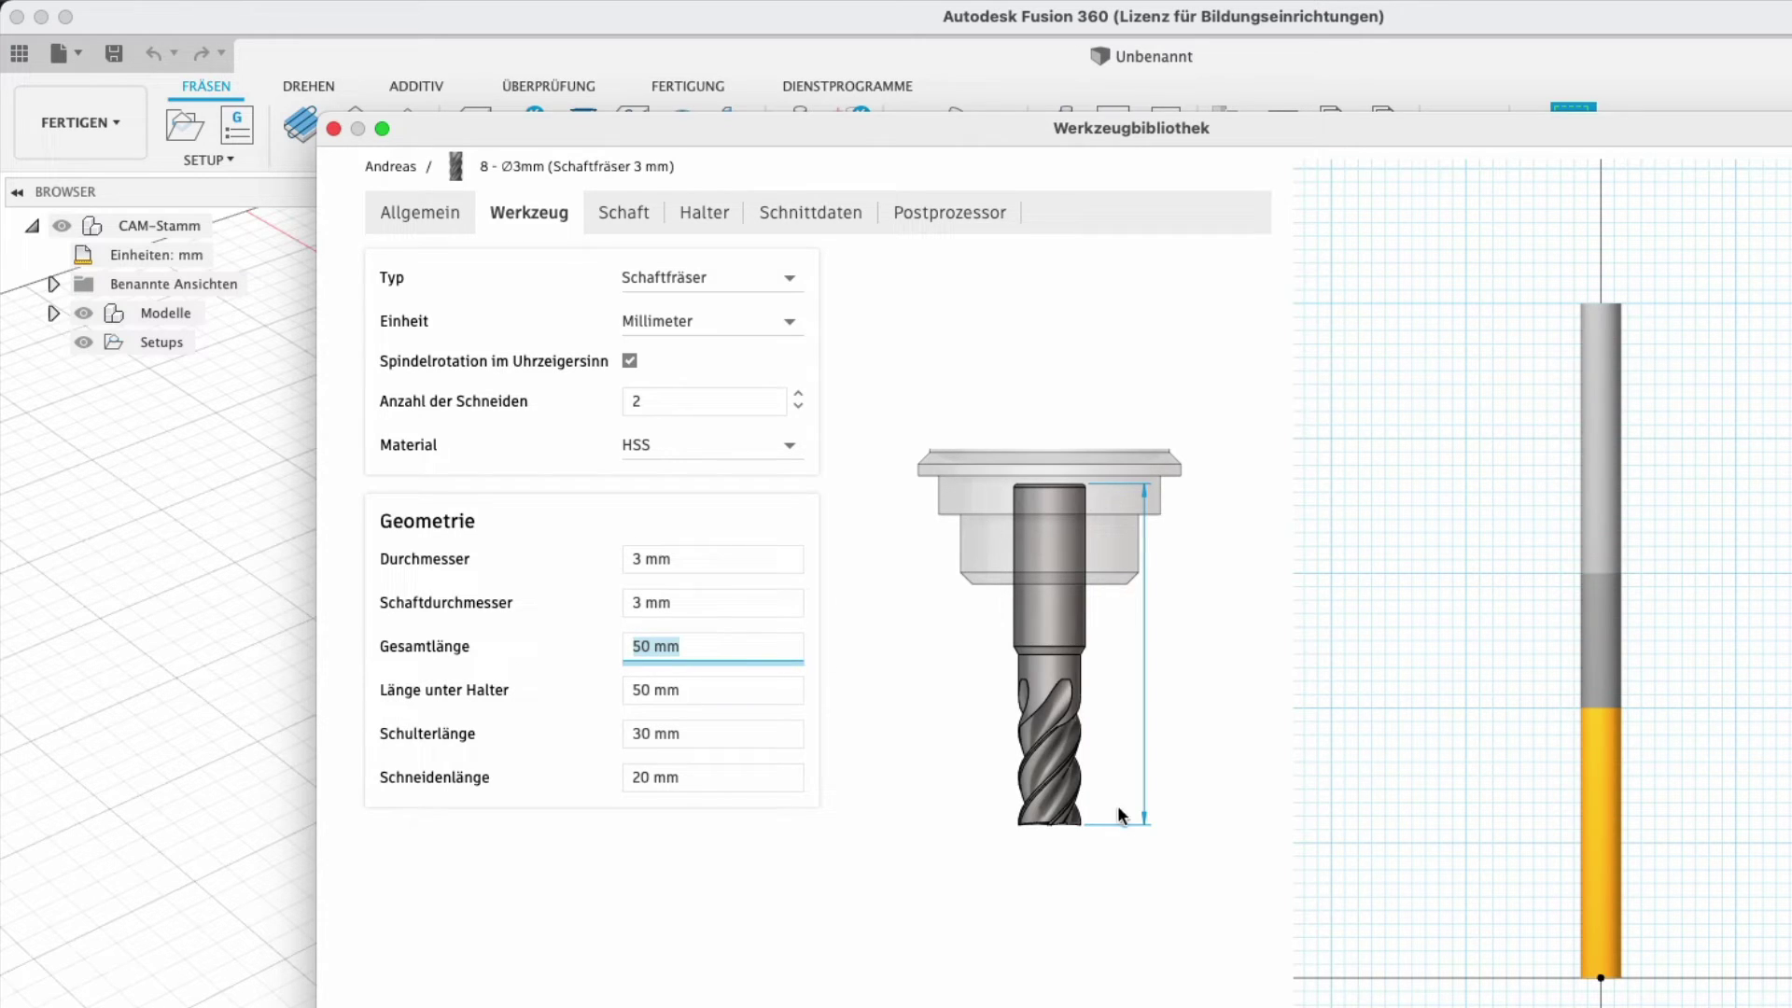
type("6")
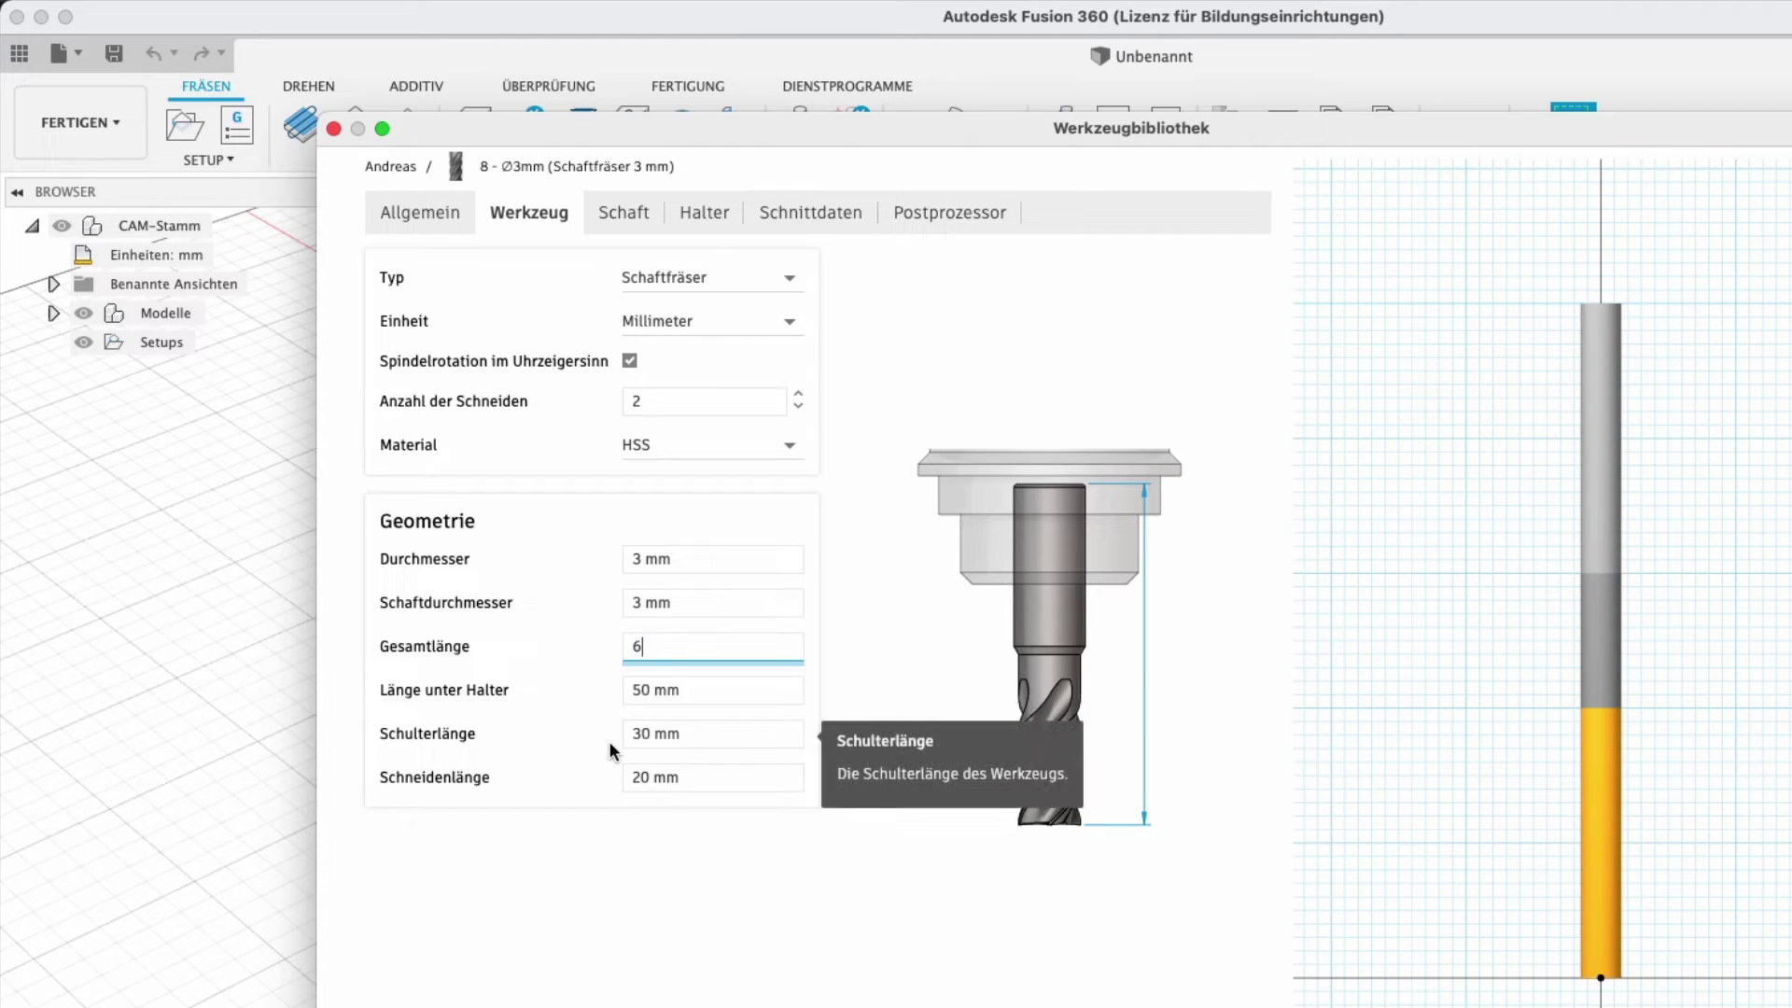
type("0 mm")
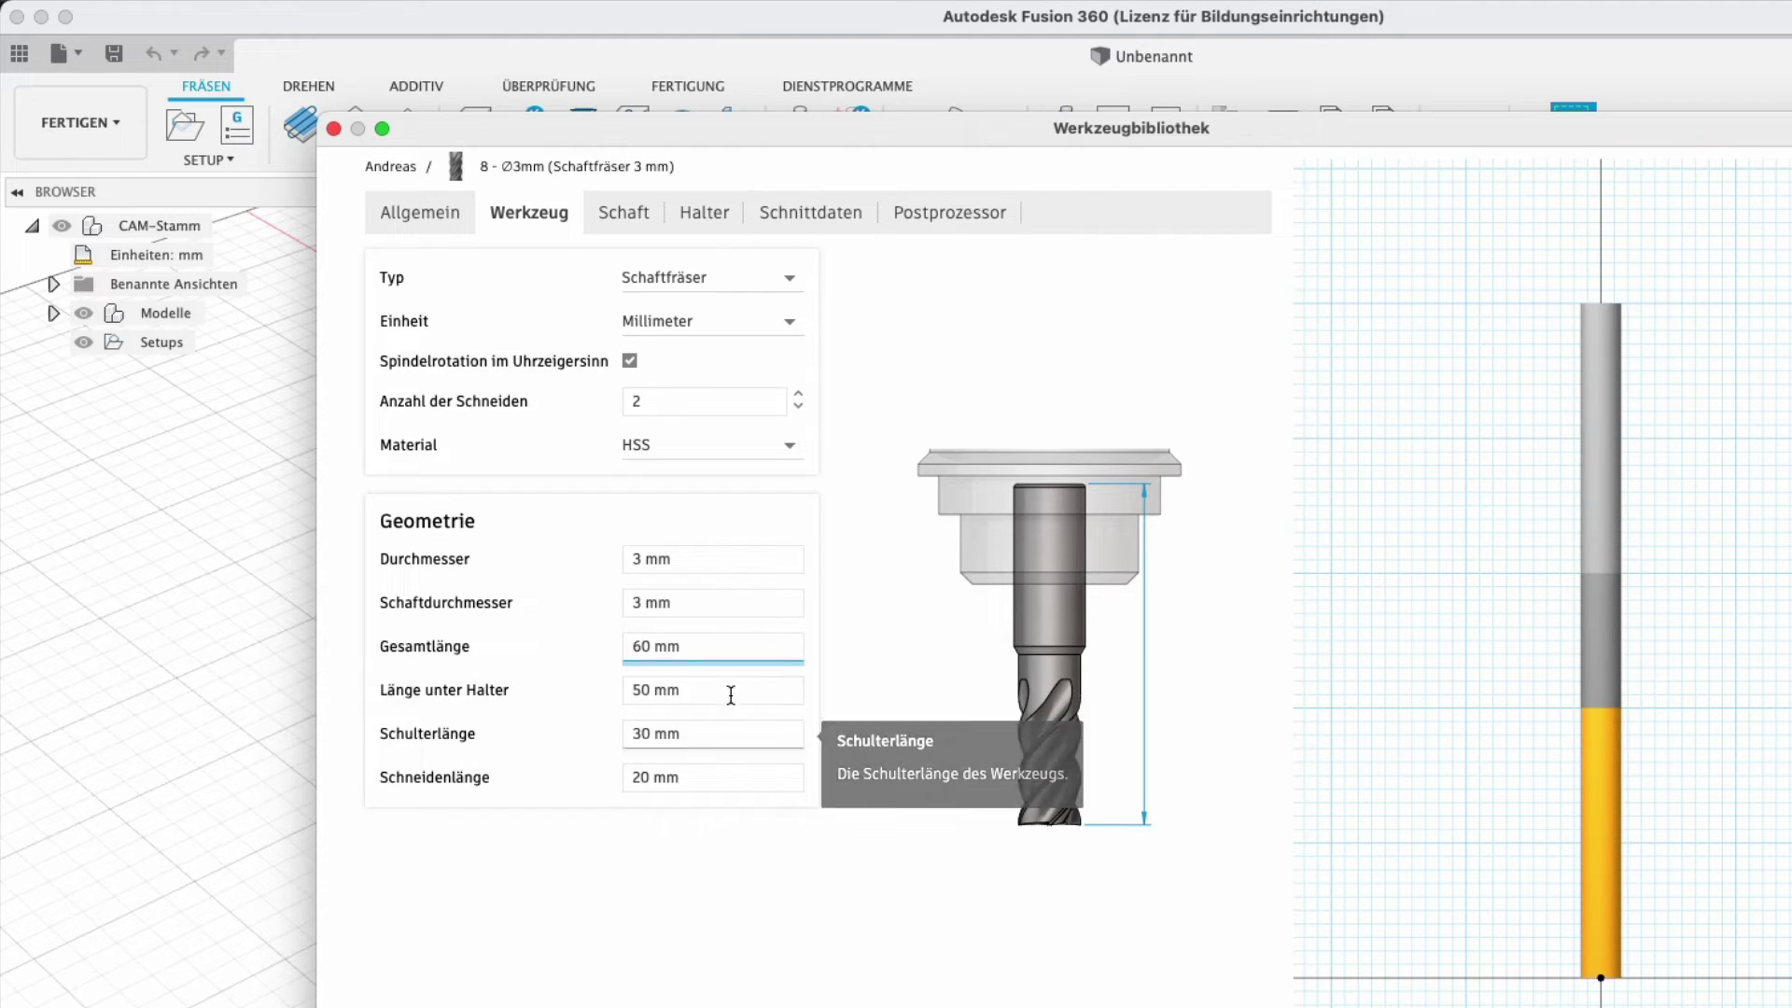
left_click(720, 693)
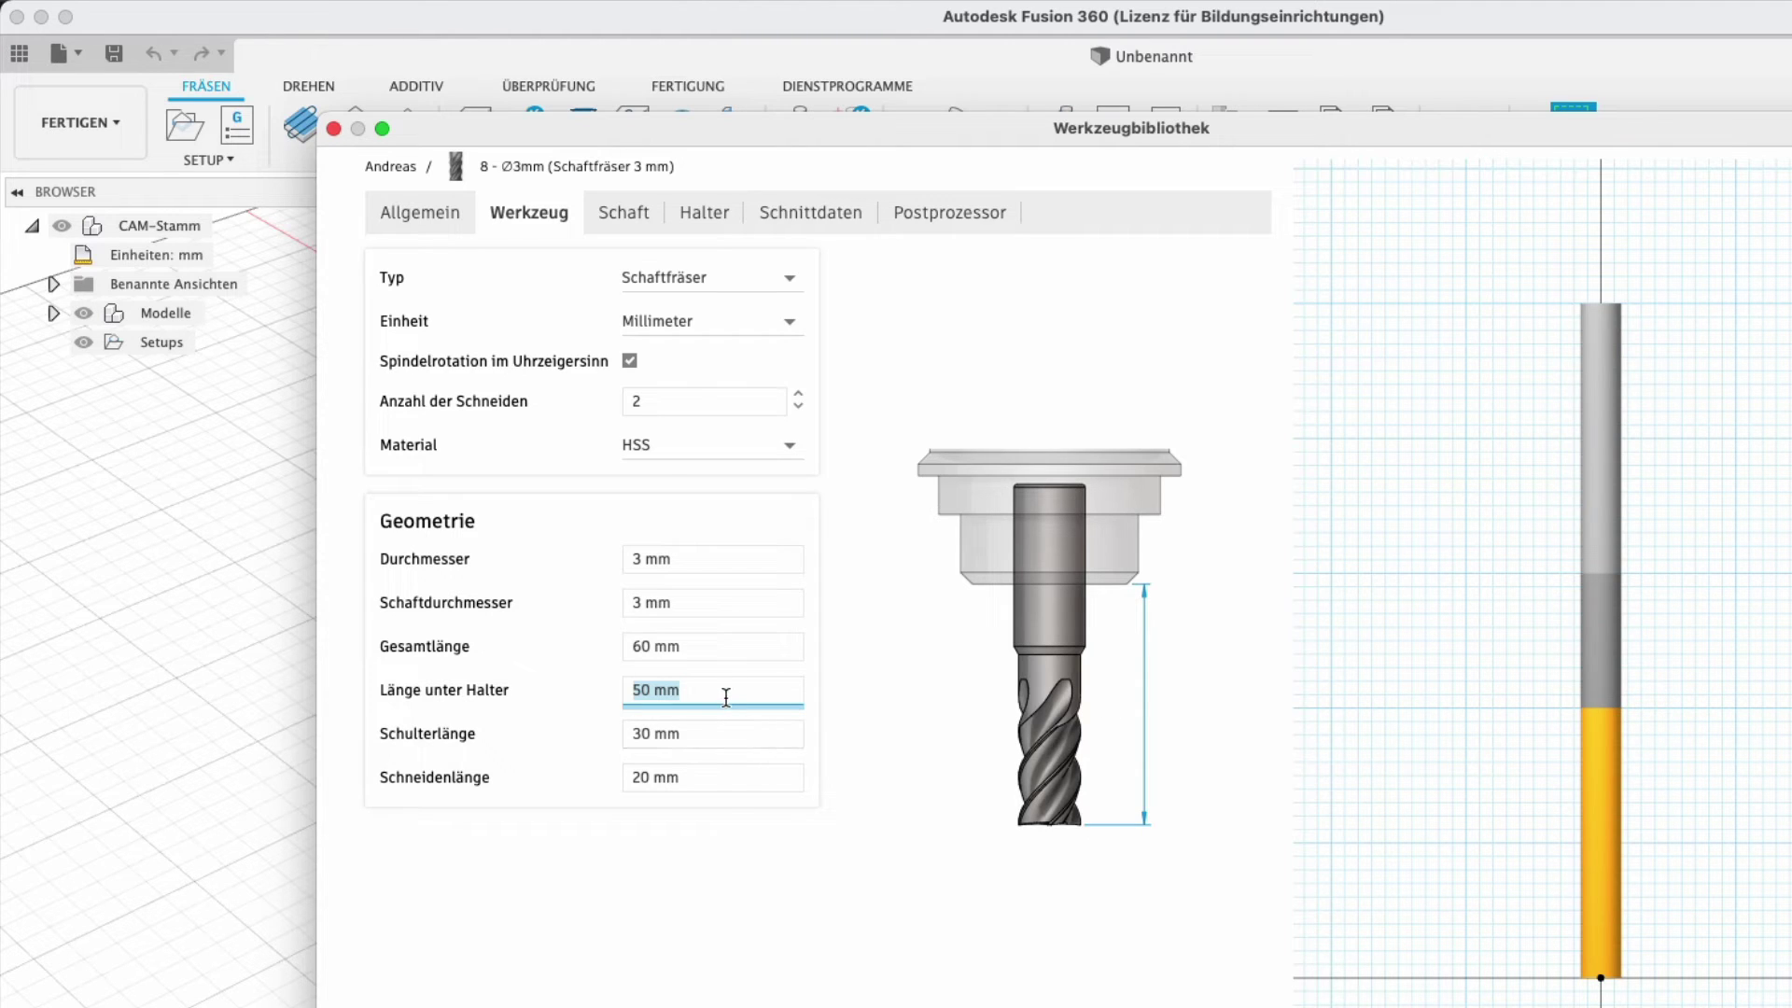
- Enter 40 mm for Länge unter Halter and 10 mm for Schneidenlänge
type("40 ")
type("mm")
left_click(731, 737)
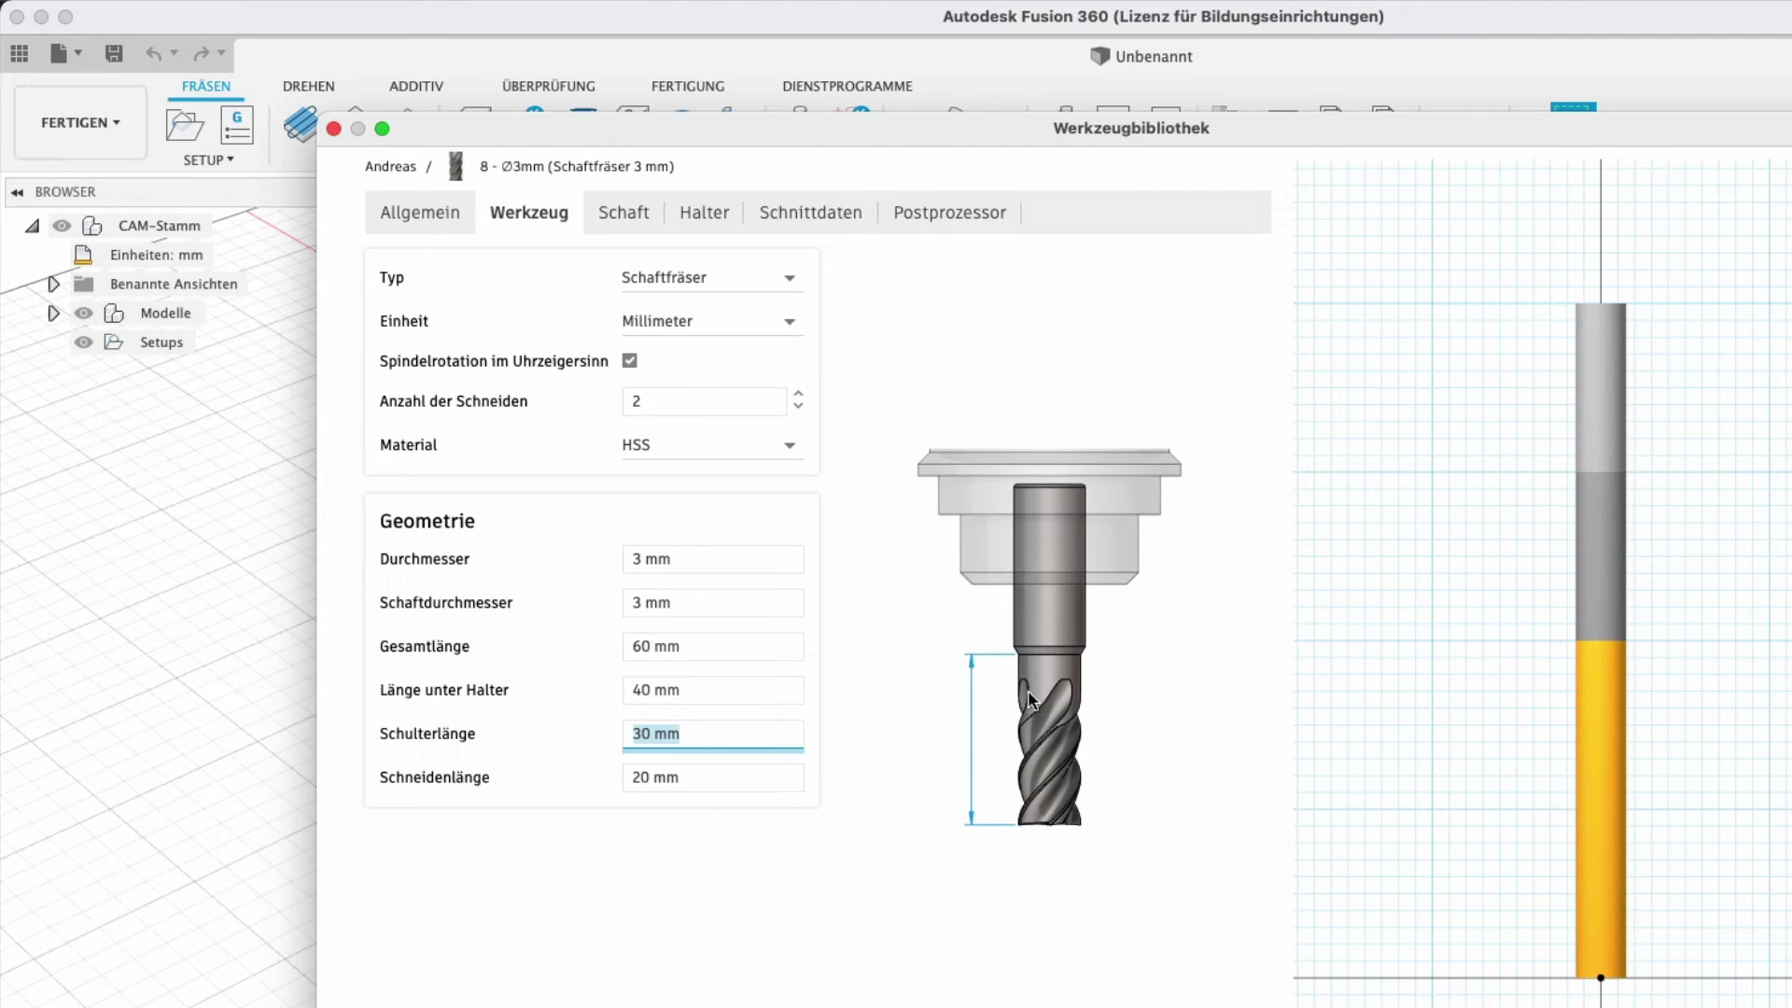
left_click(705, 782)
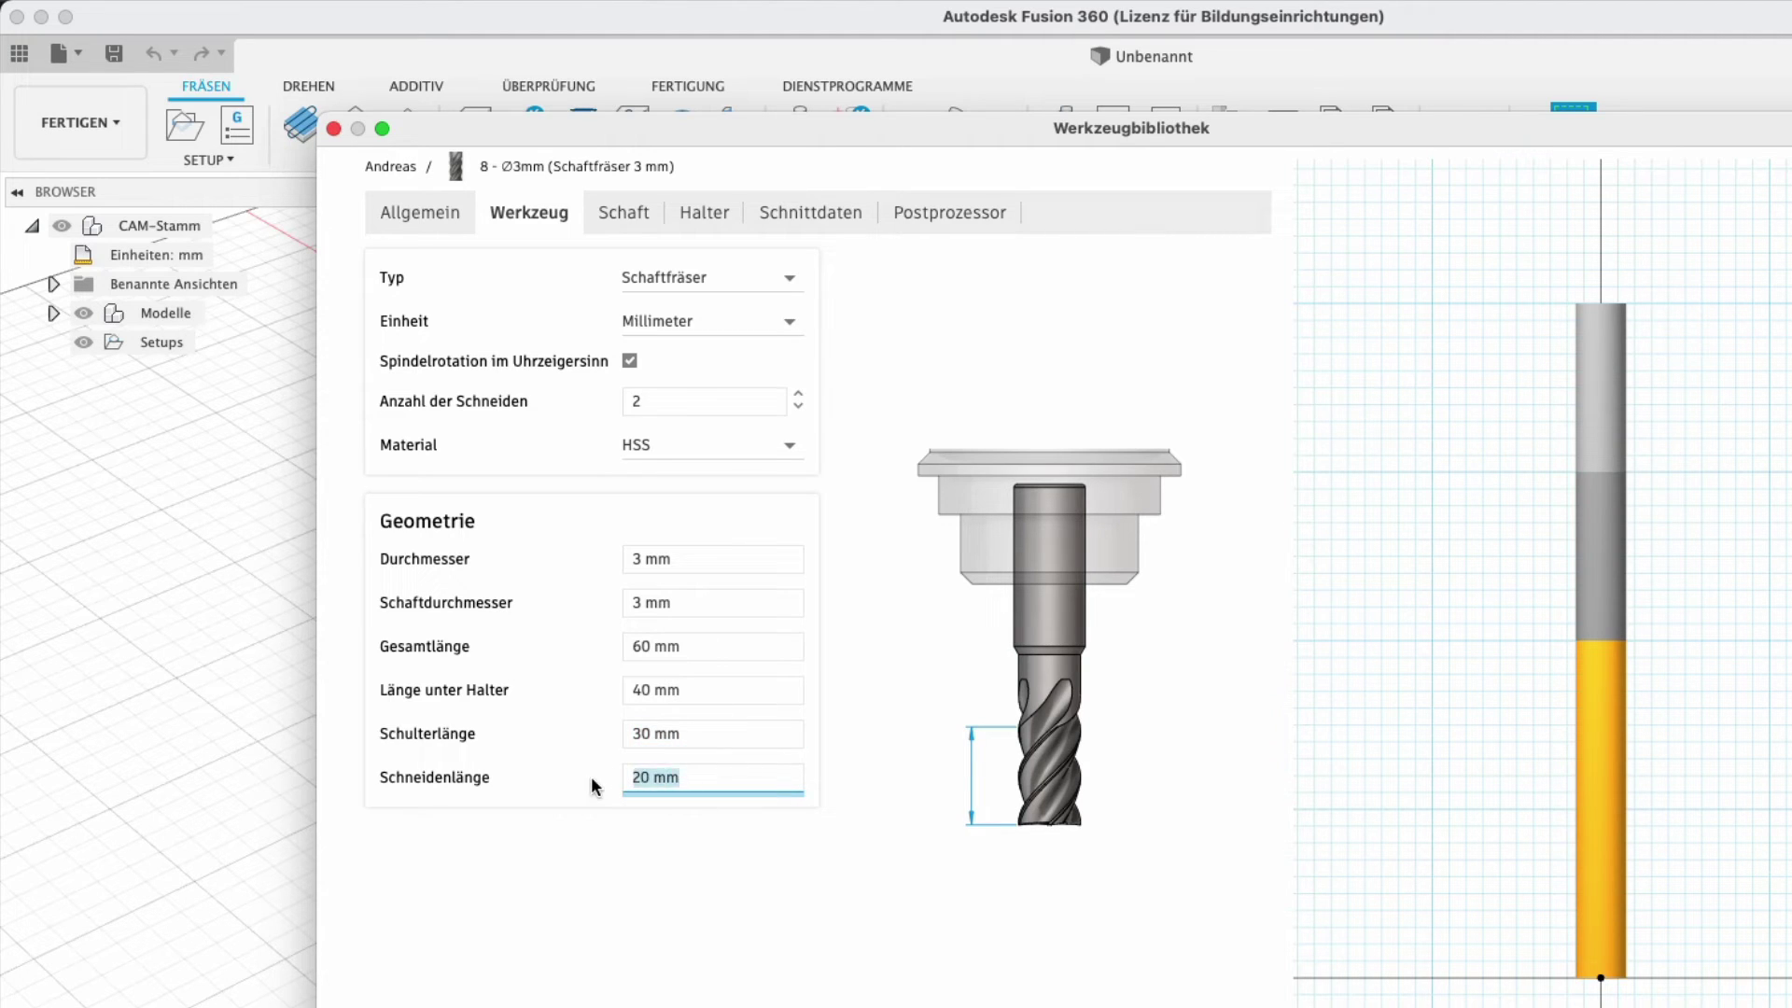
type("10 mm")
left_click(691, 742)
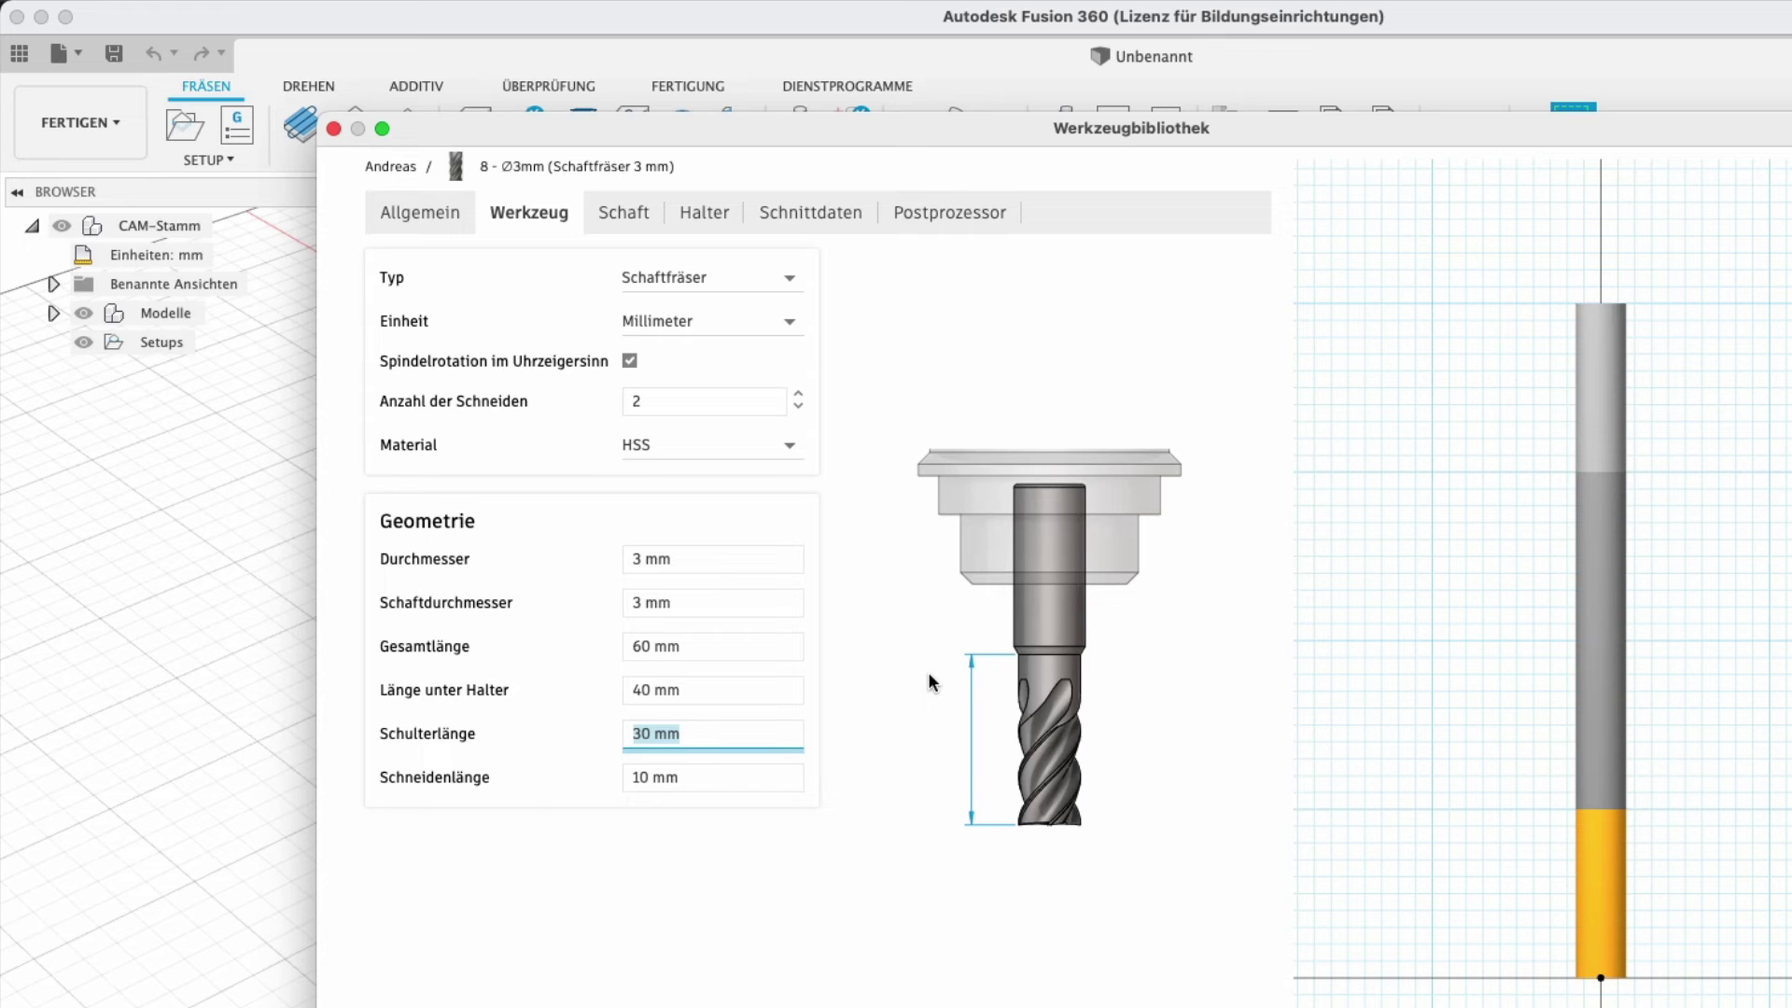
- Review the Schaft, Halter and Schnittdaten pages, ending on Postprozessor with tool number 8
left_click(625, 217)
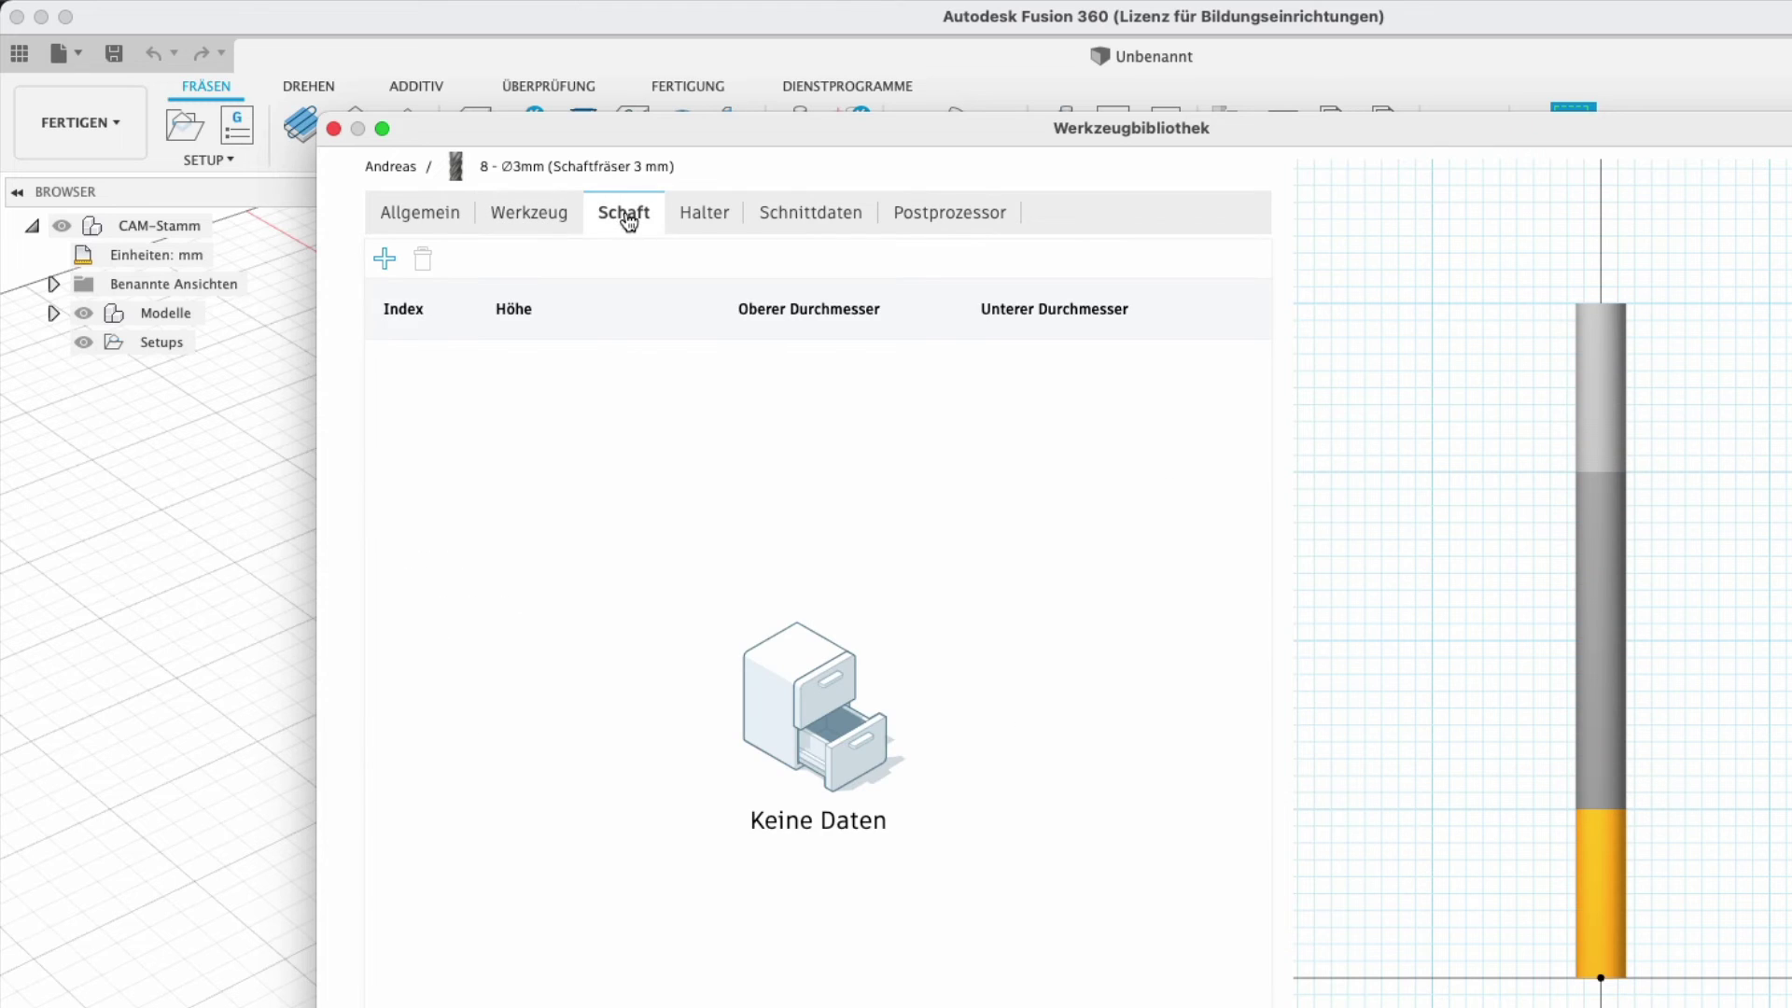
left_click(733, 215)
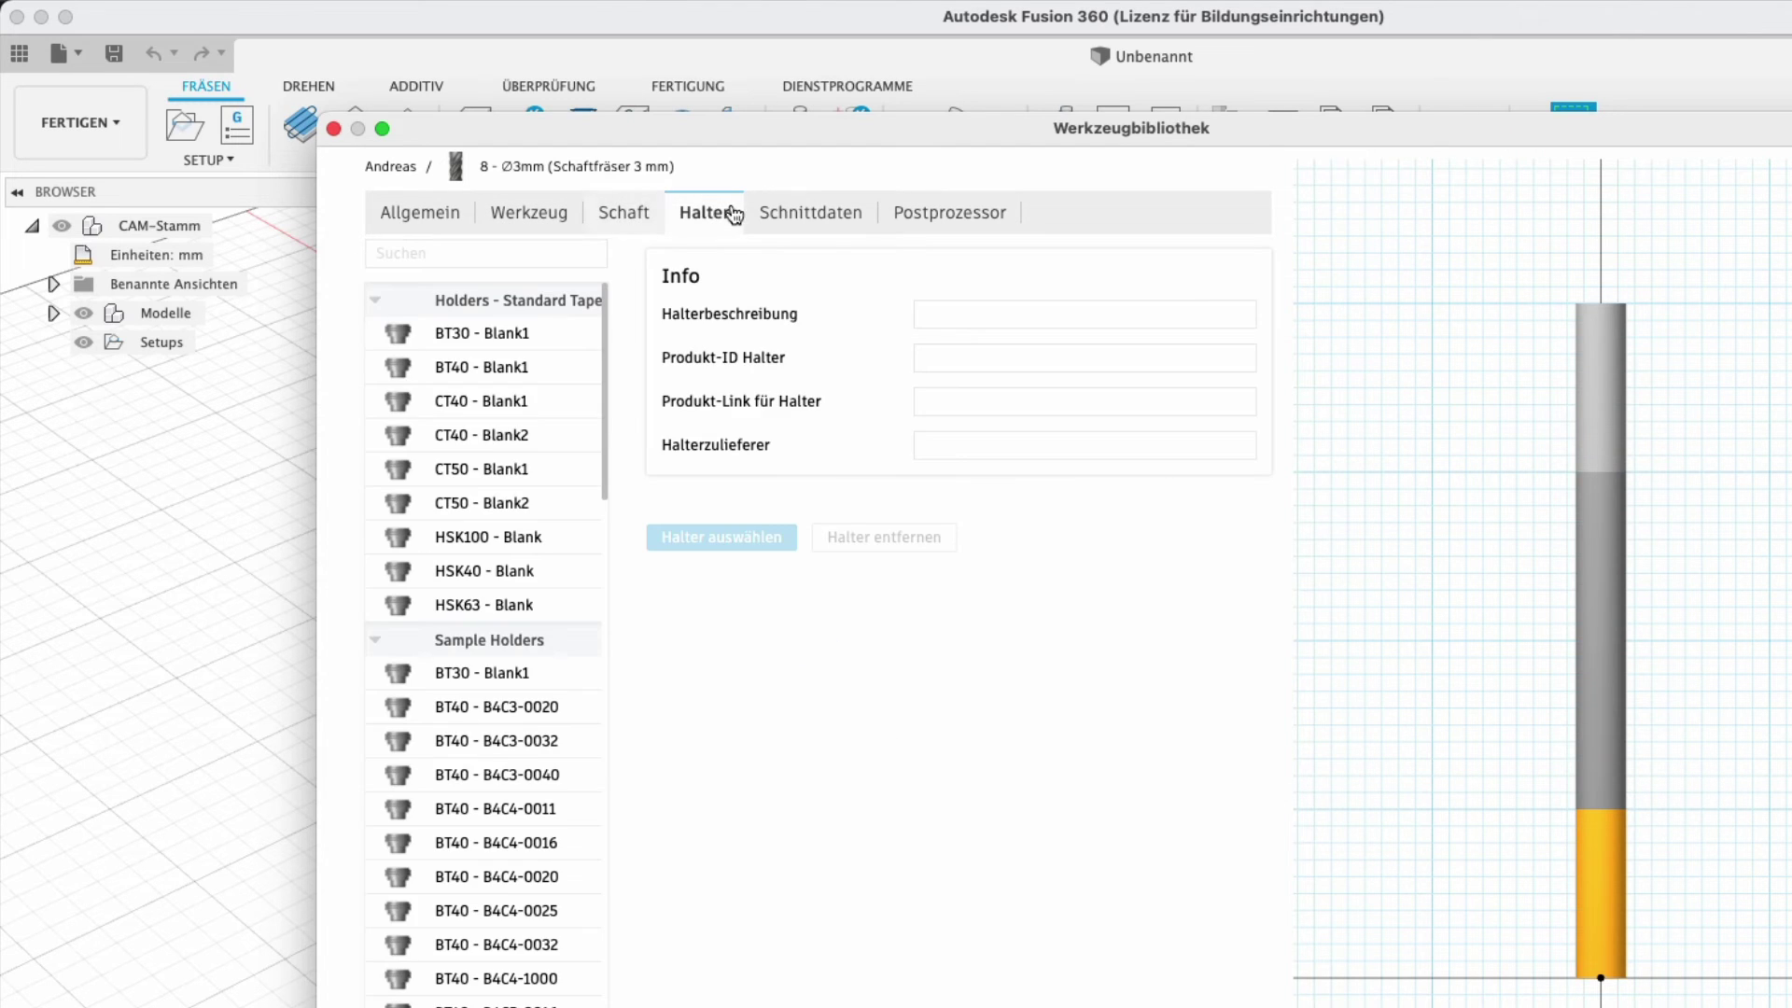
left_click(805, 220)
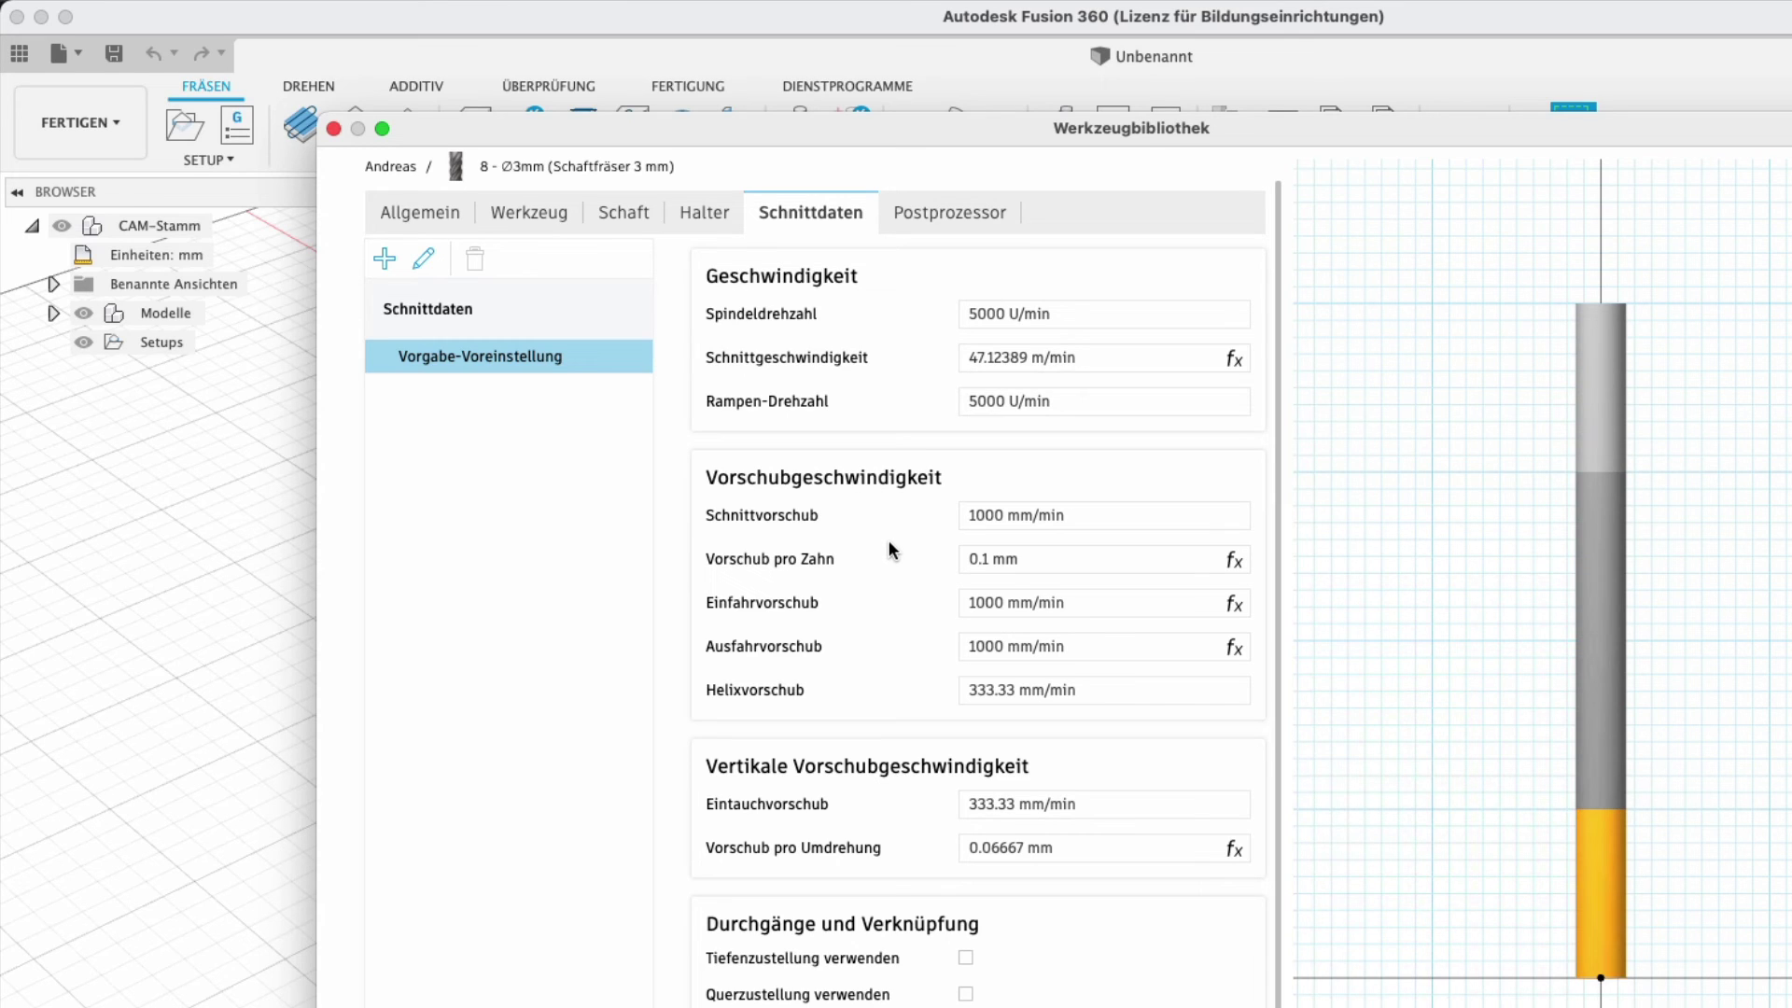
mouse_move(883, 557)
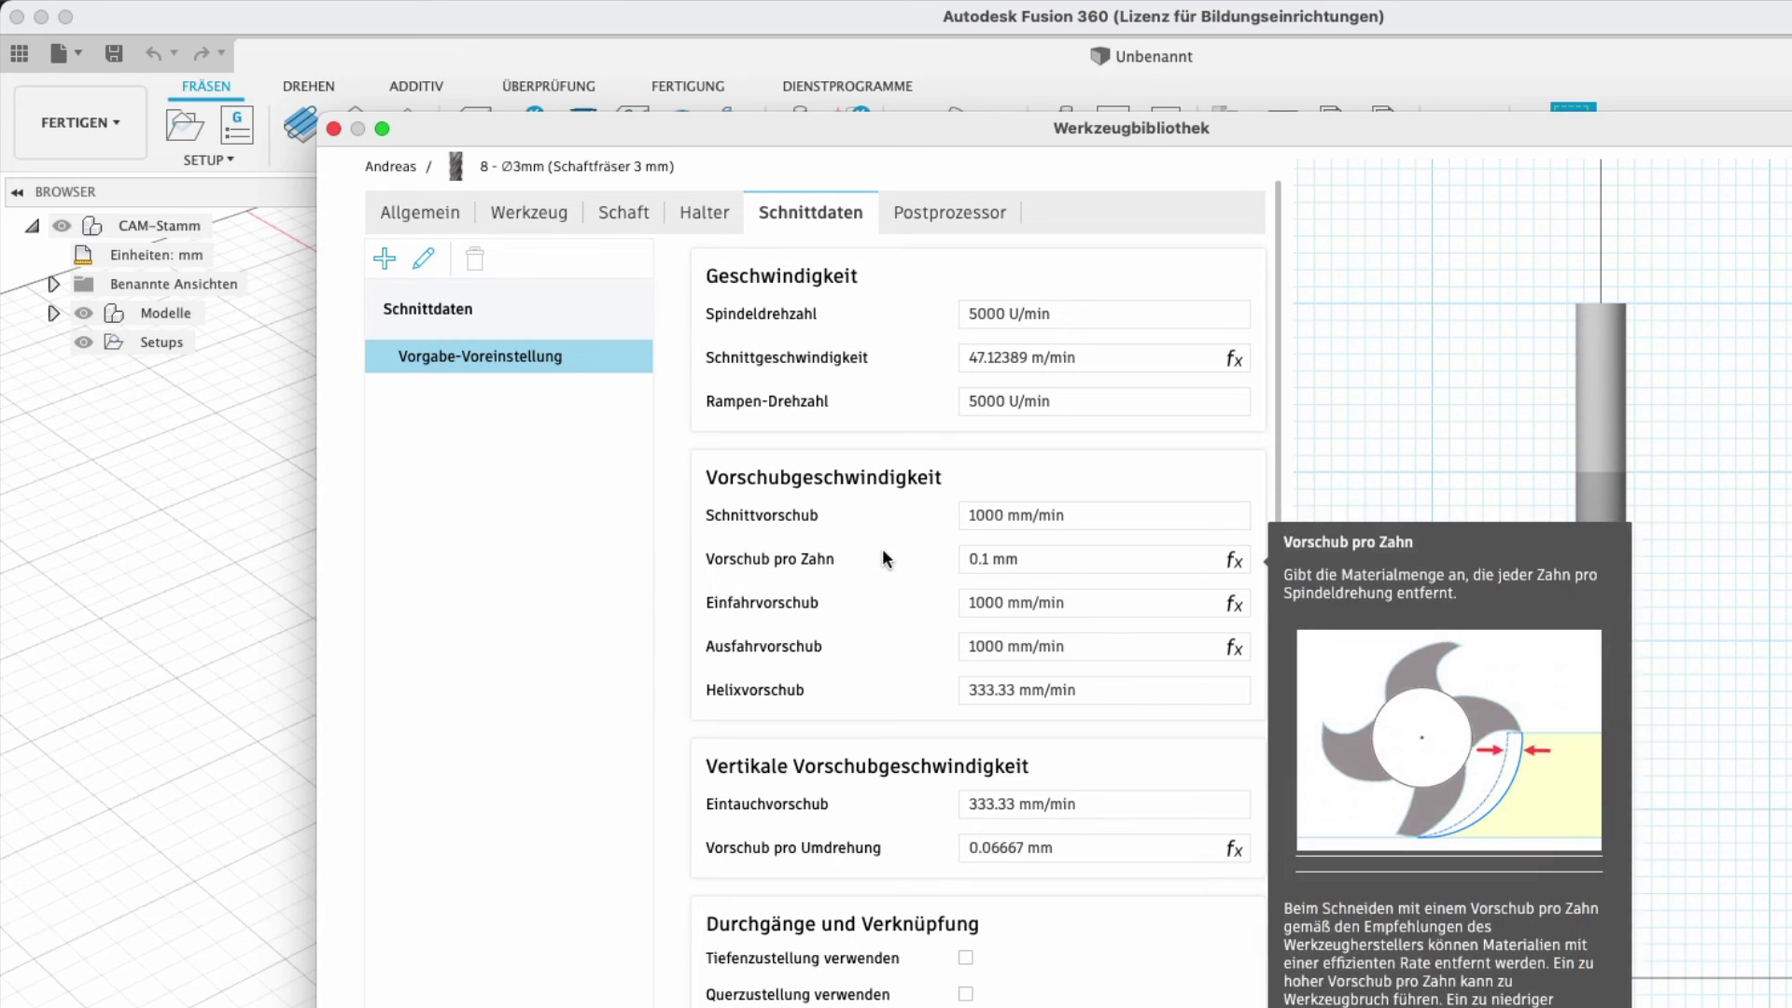
left_click(932, 213)
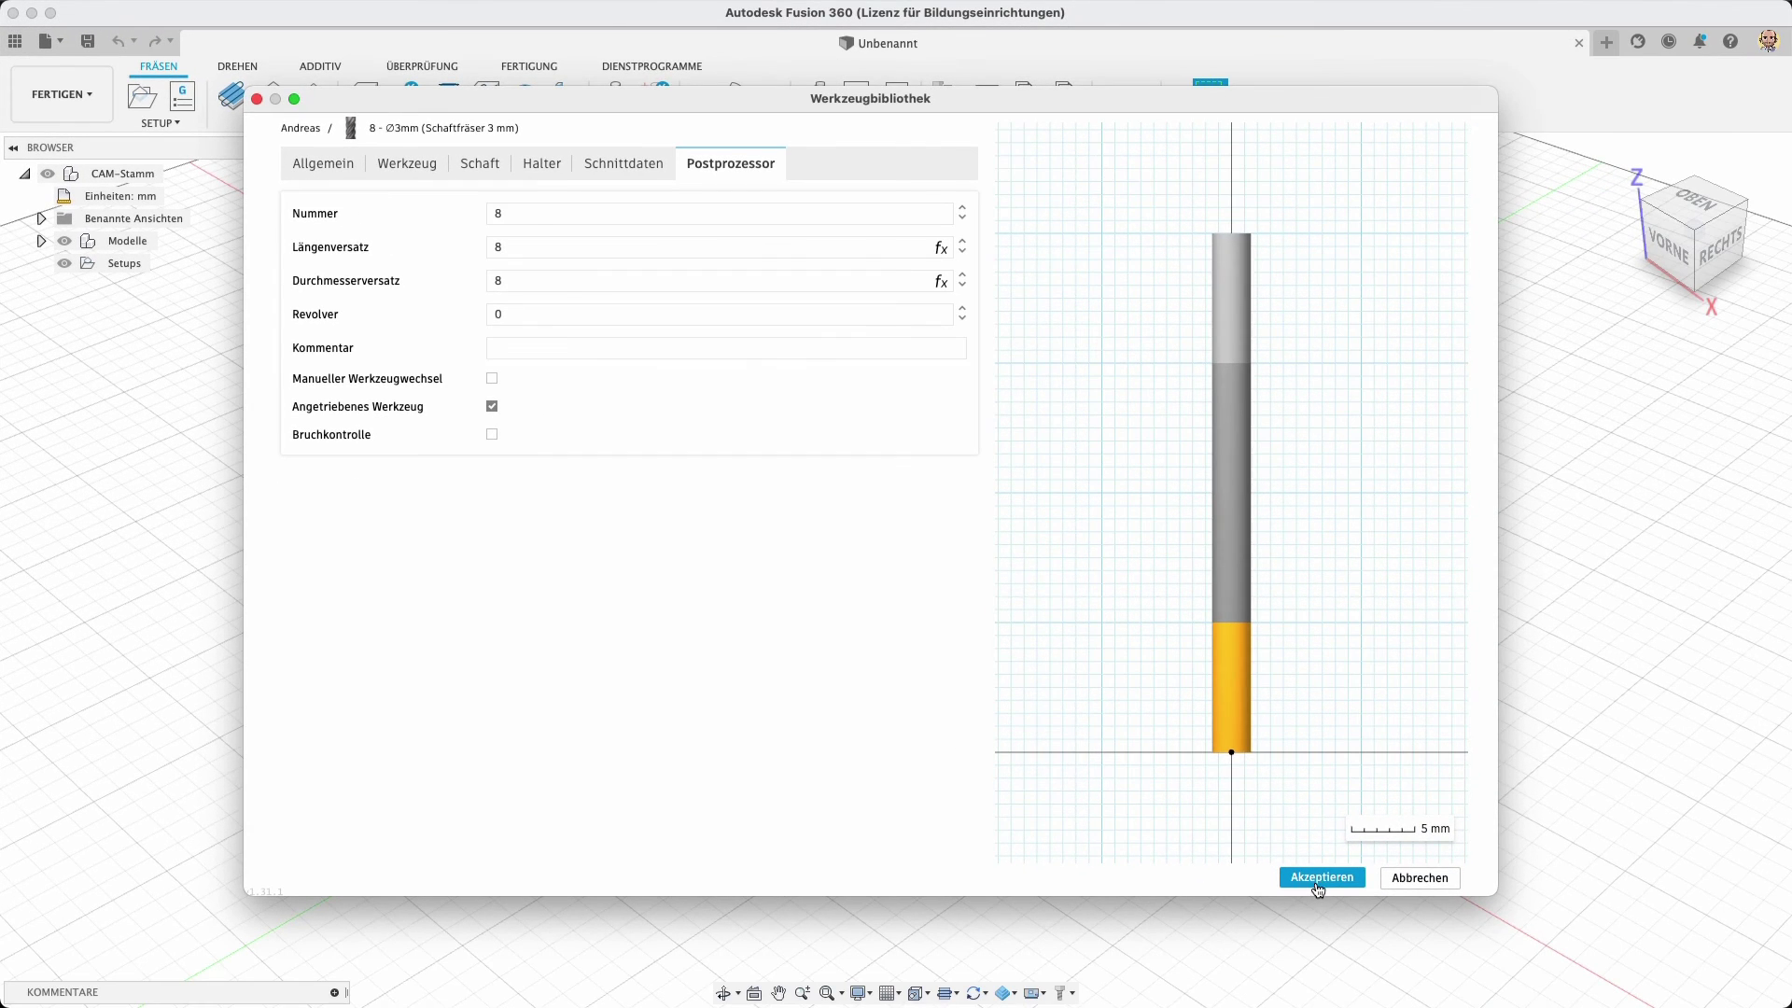
- Accept tool 8, cycle the Werkzeugkategorie filters back to Fräsen, and close the library
left_click(1315, 877)
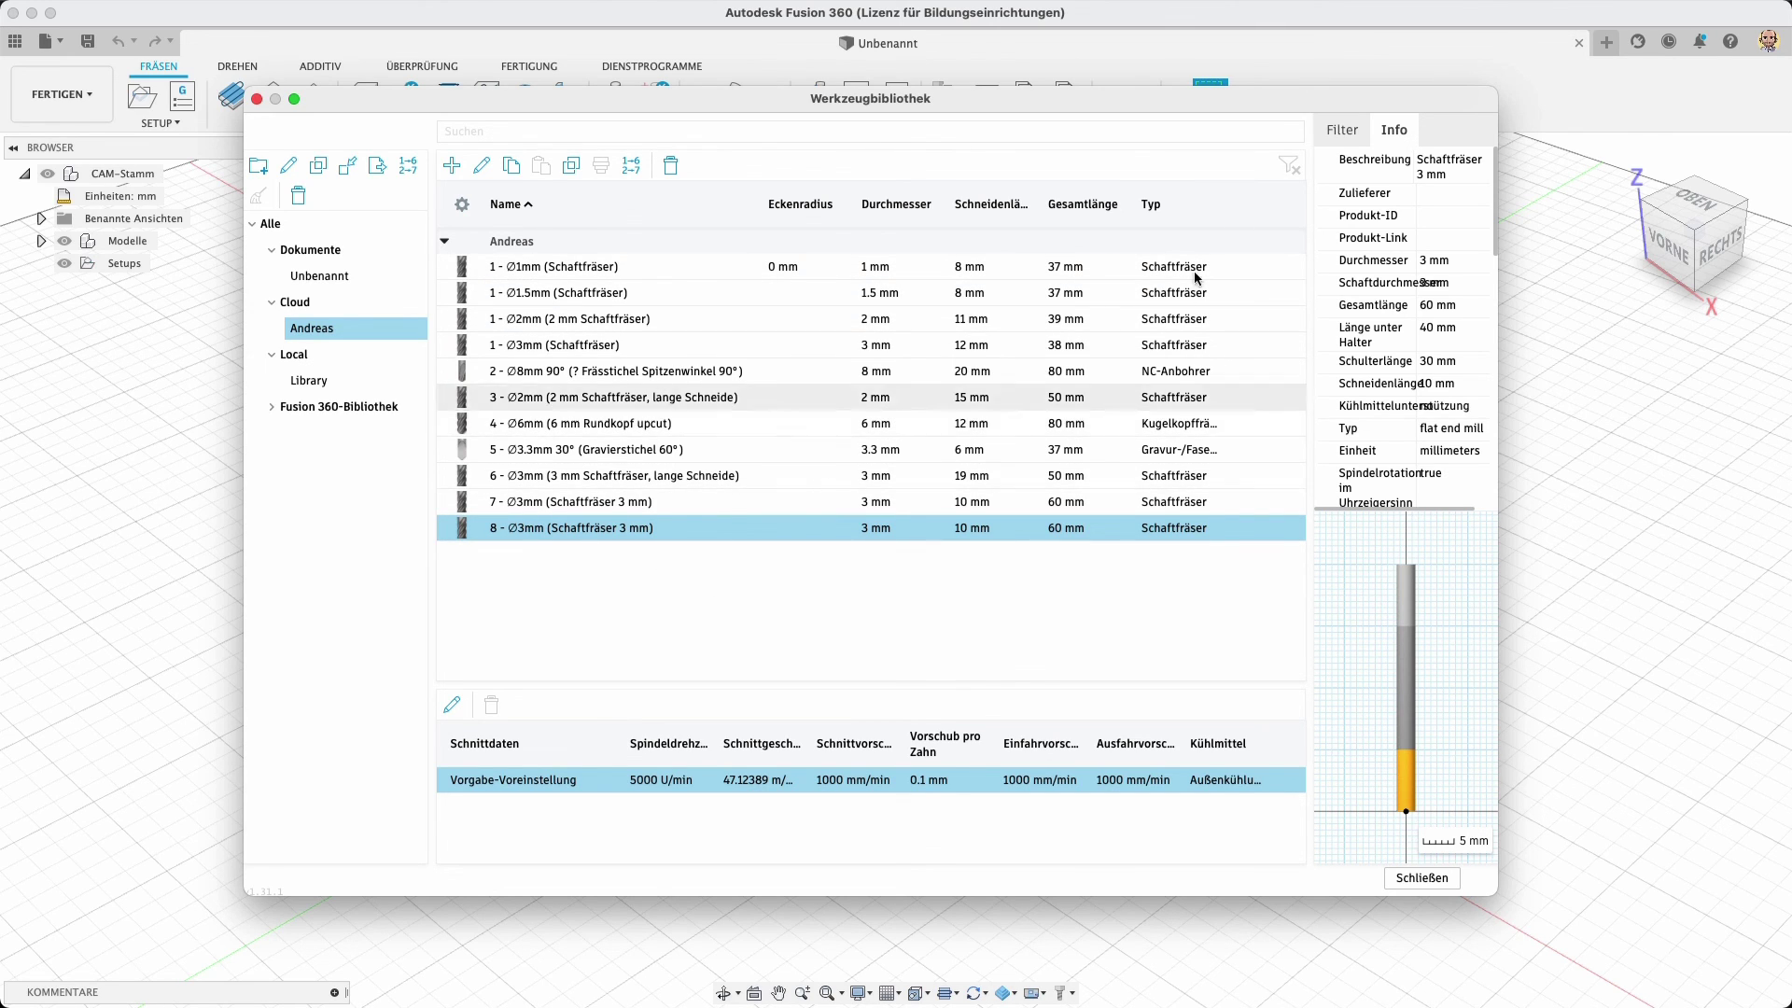
left_click(1341, 138)
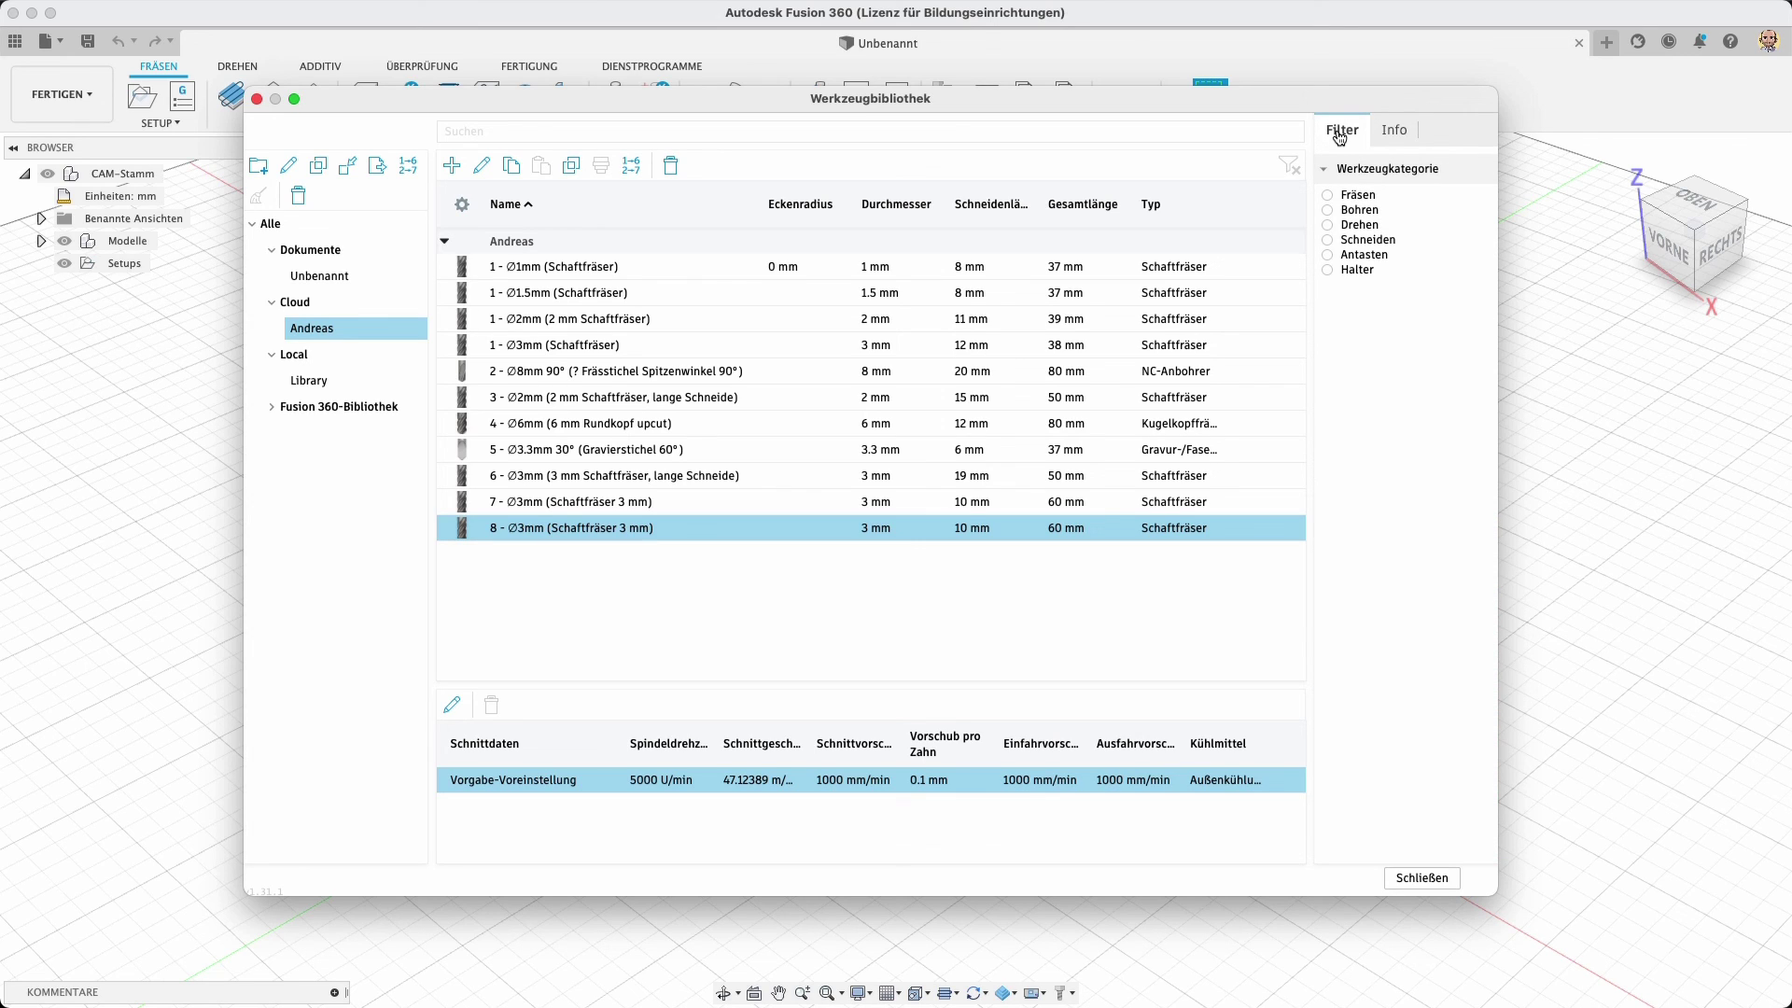
left_click(1329, 196)
left_click(1329, 209)
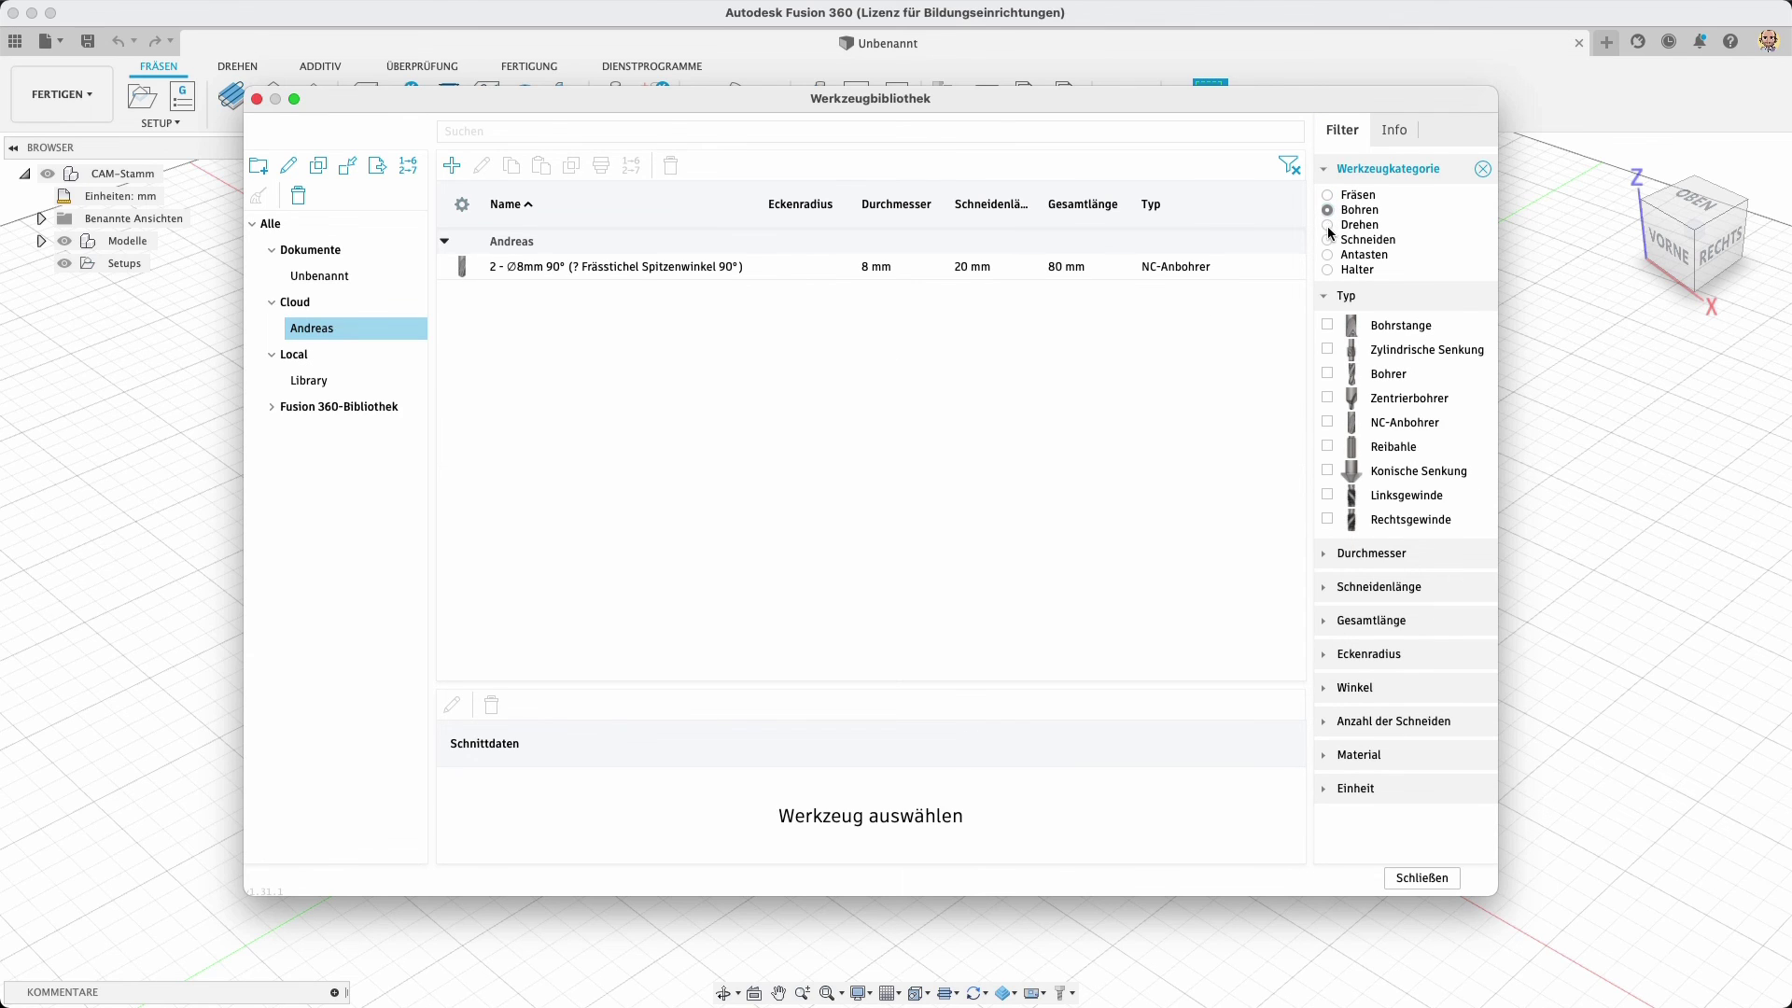
left_click(1328, 225)
left_click(1327, 195)
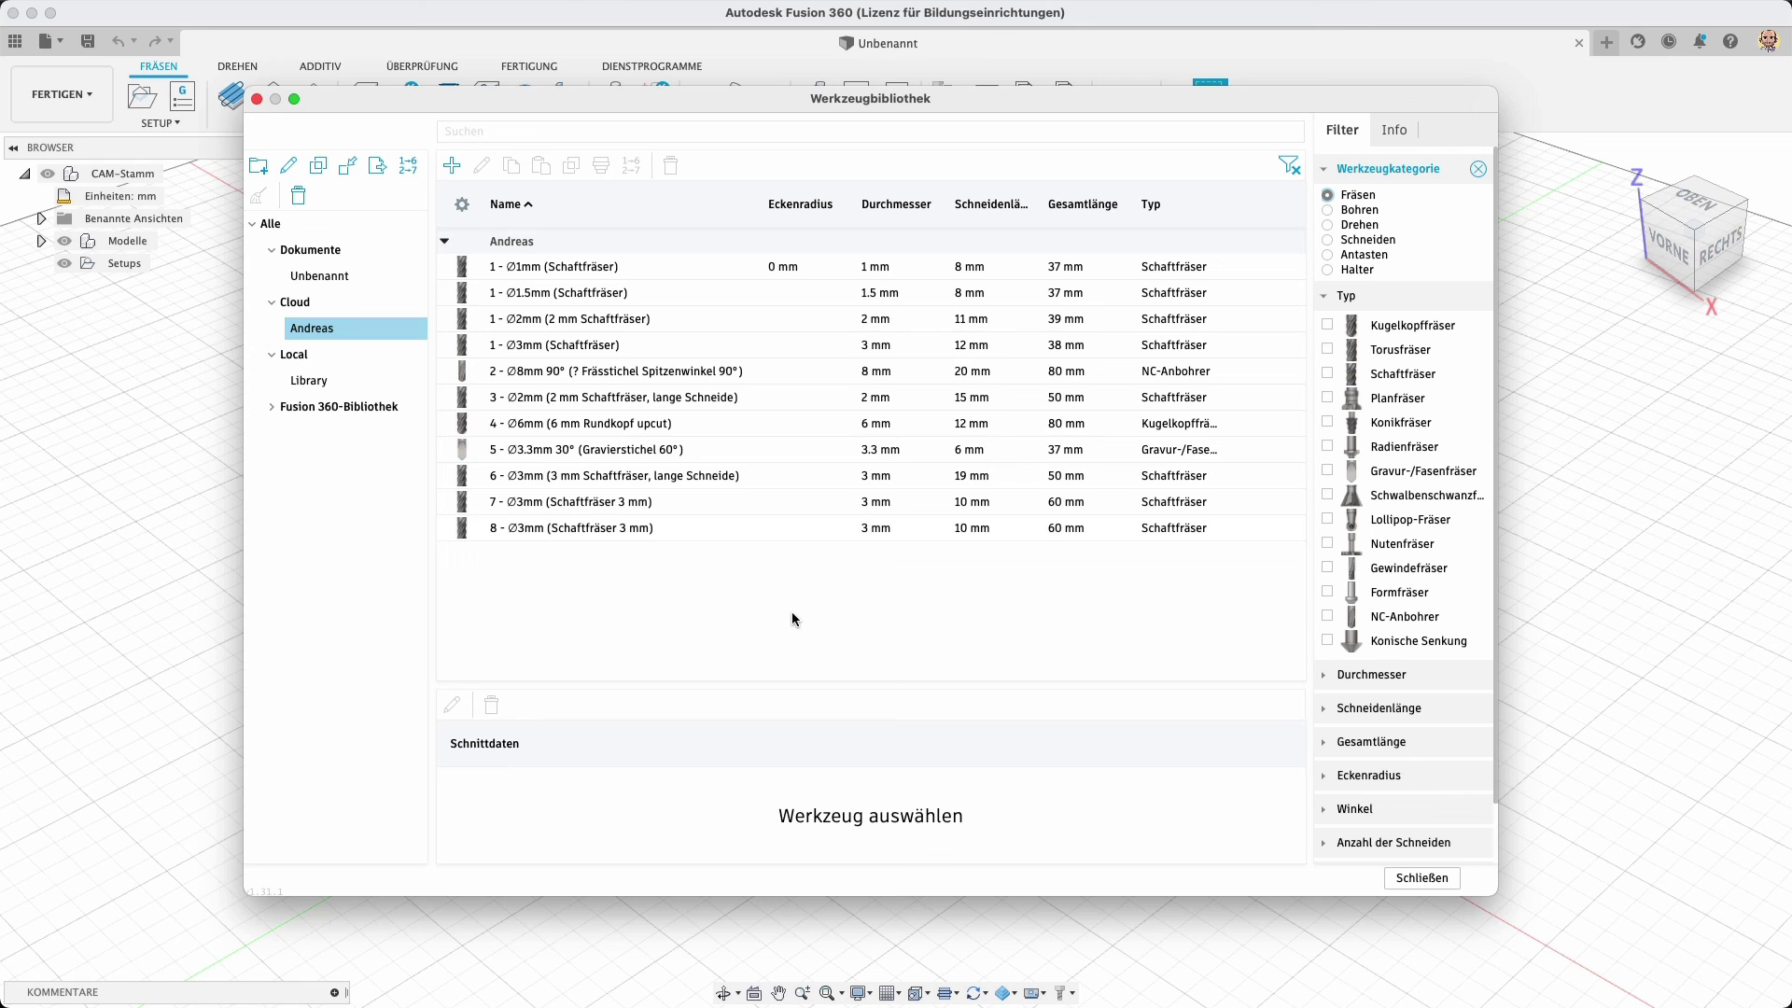
left_click(1404, 879)
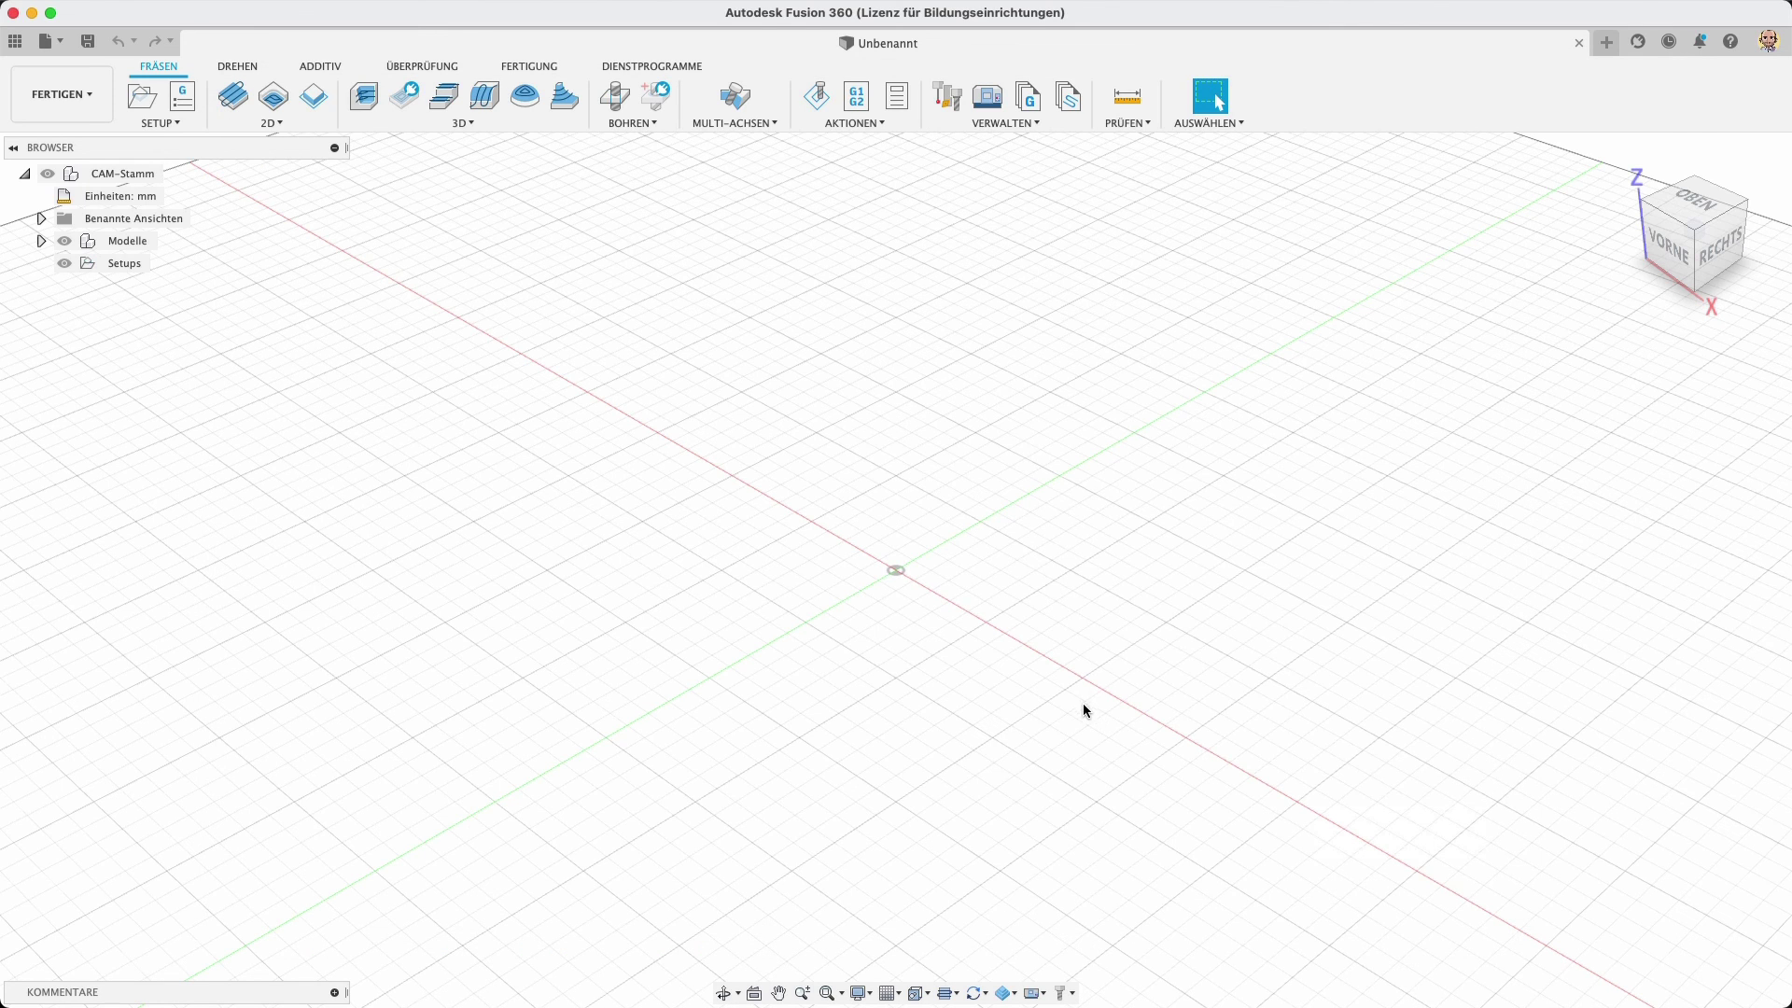